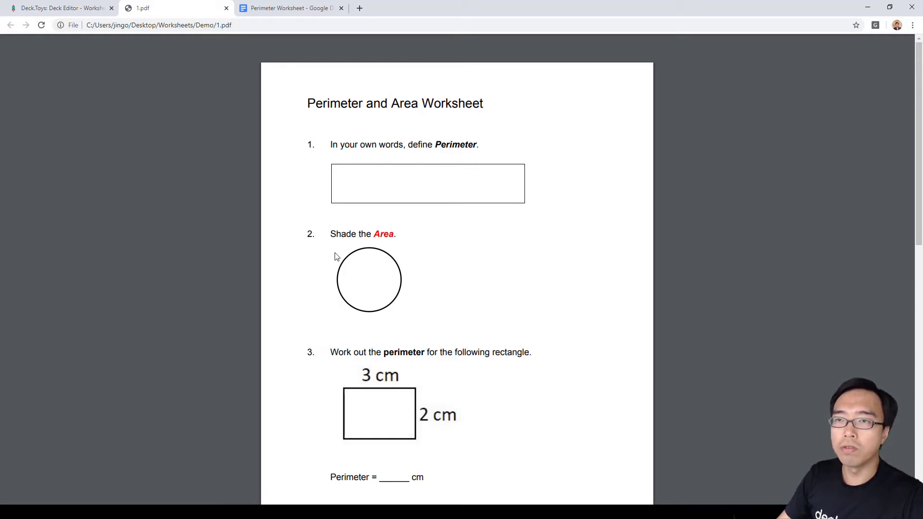
Step: Scroll through 1.pdf to its second page, reviewing worksheet questions 4 to 7
scroll(395, 369, down, 2)
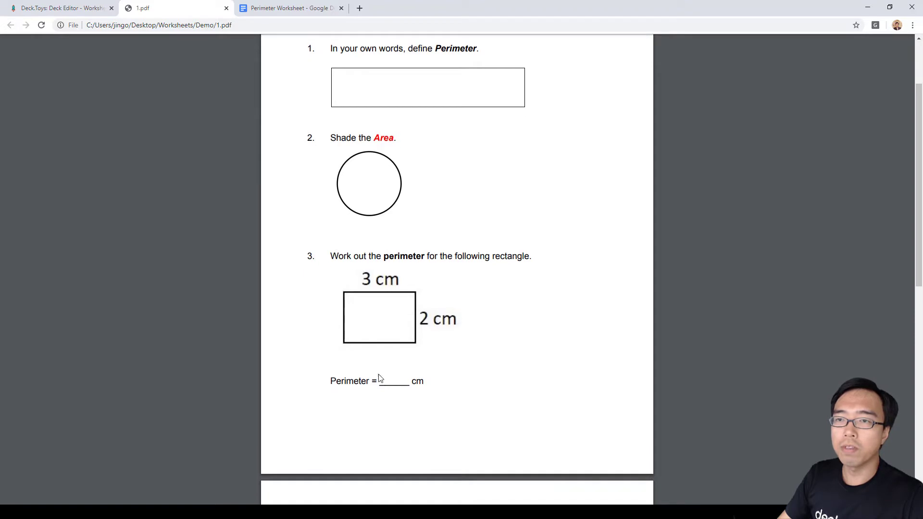
scroll(501, 325, down, 5)
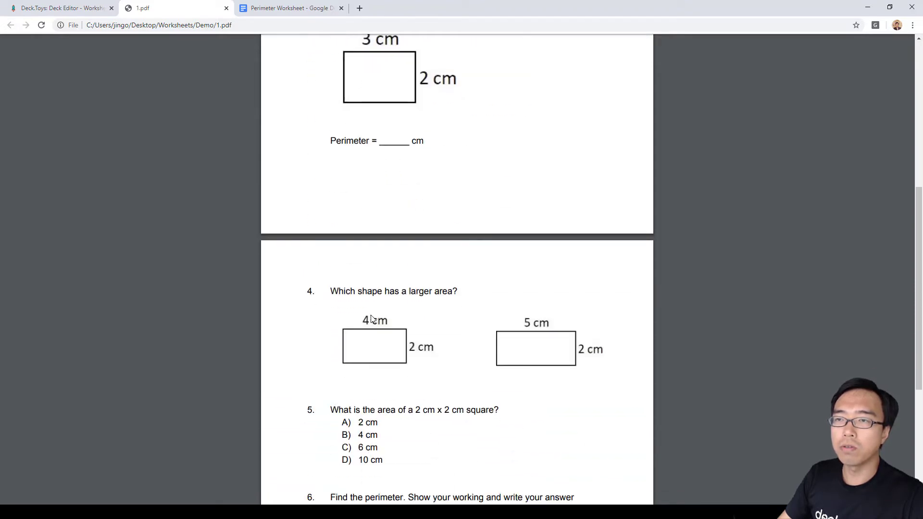
scroll(371, 319, down, 2)
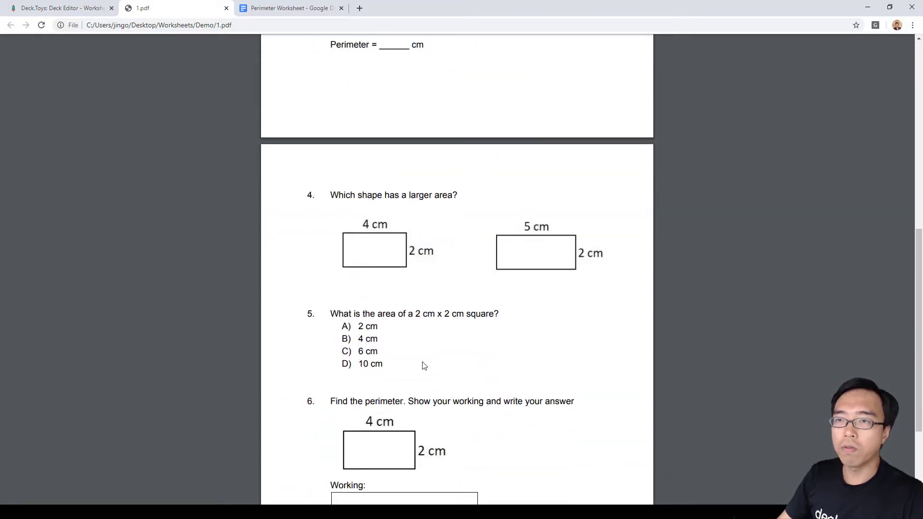
scroll(425, 365, down, 3)
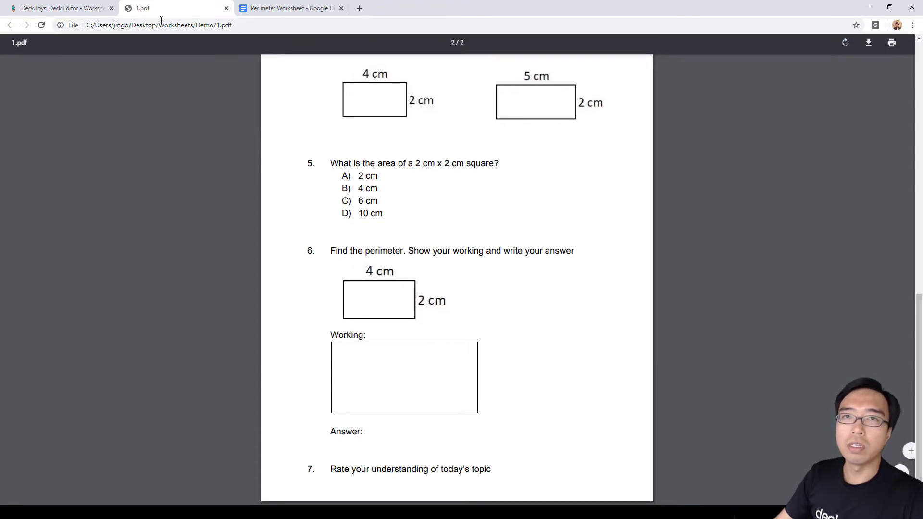
Step: Add a Slide Activity to the deck map and open its blank slide editor
click(92, 8)
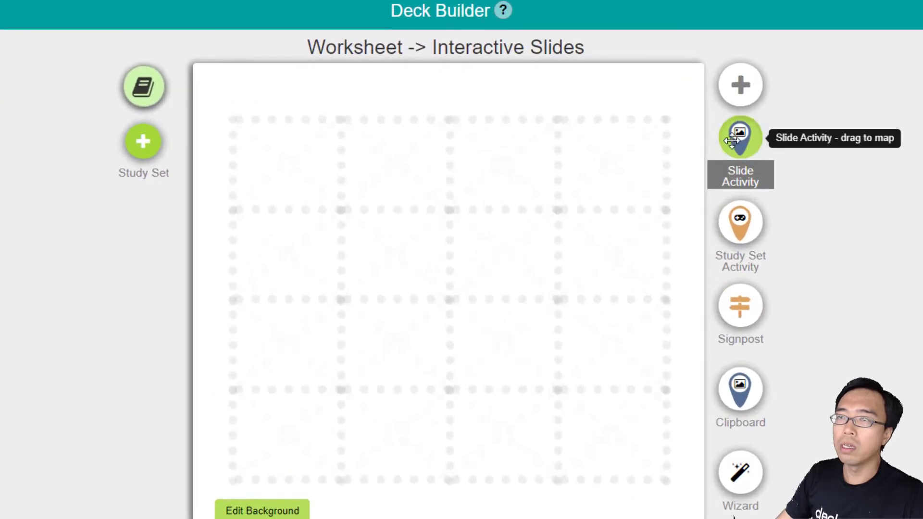
drag(731, 139, 449, 192)
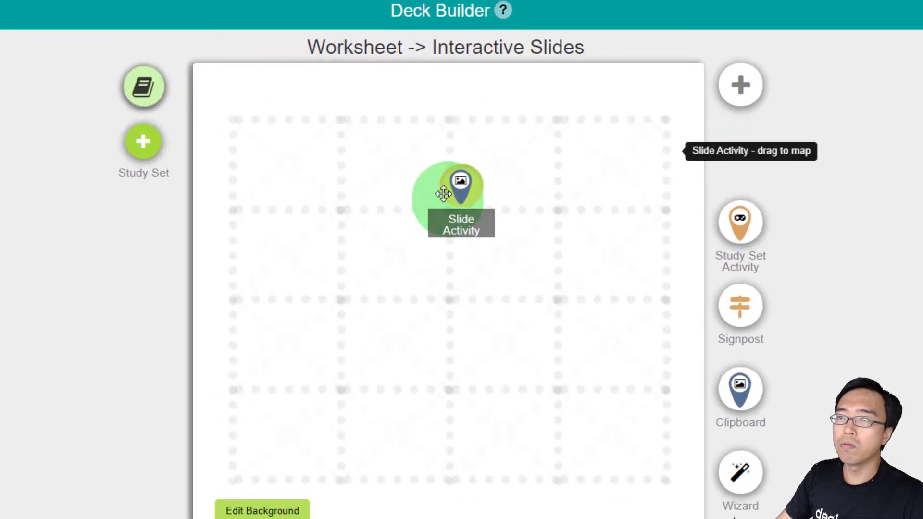
click(449, 192)
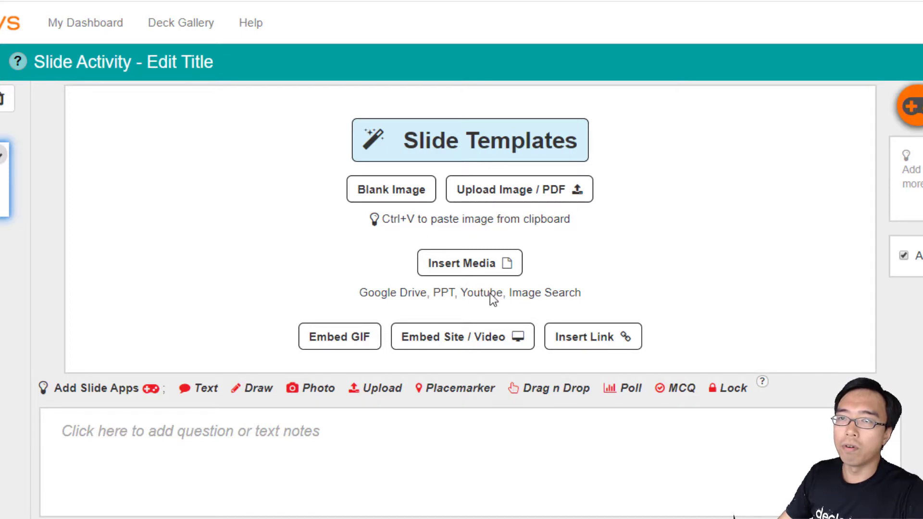
Step: Upload 1.pdf as two slides, check both pages, and return to slide 1
click(538, 199)
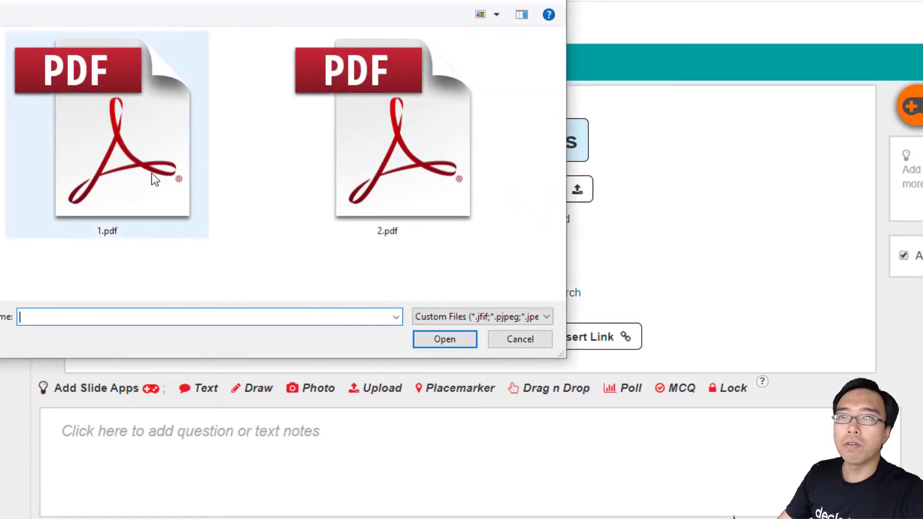
click(153, 178)
click(444, 342)
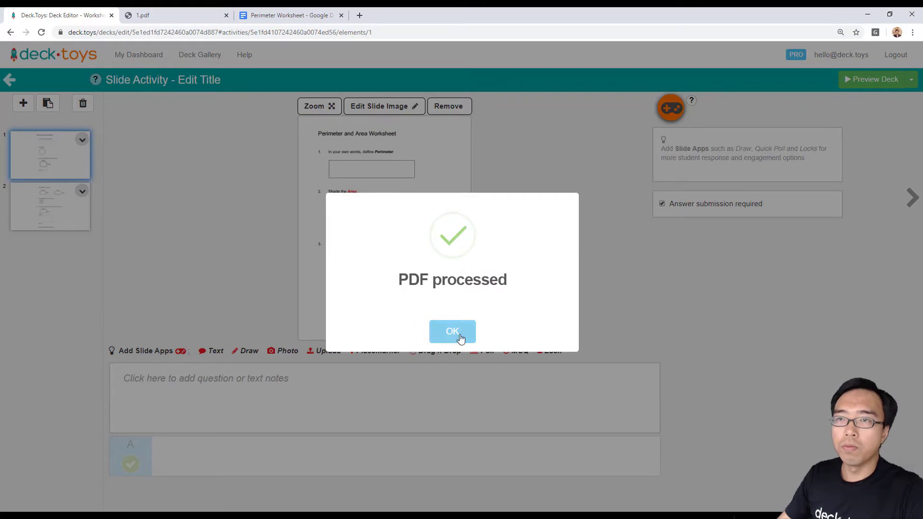
click(452, 333)
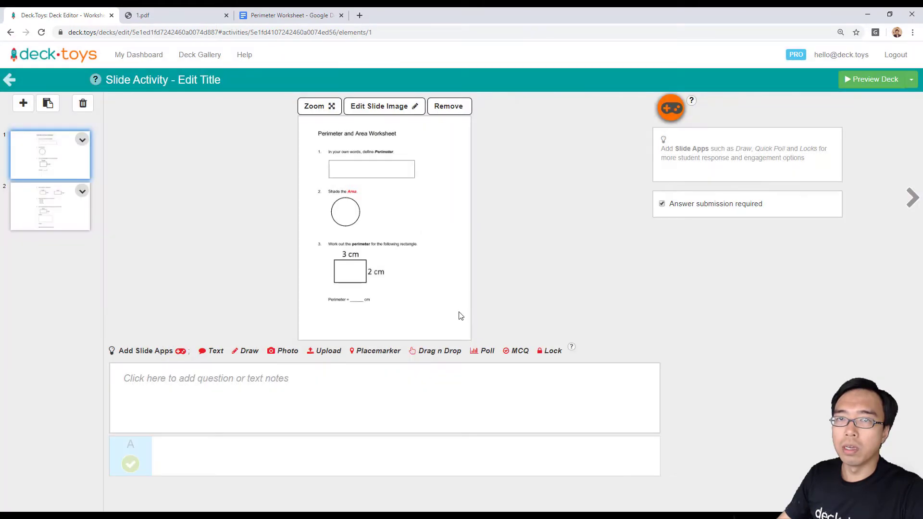
click(58, 215)
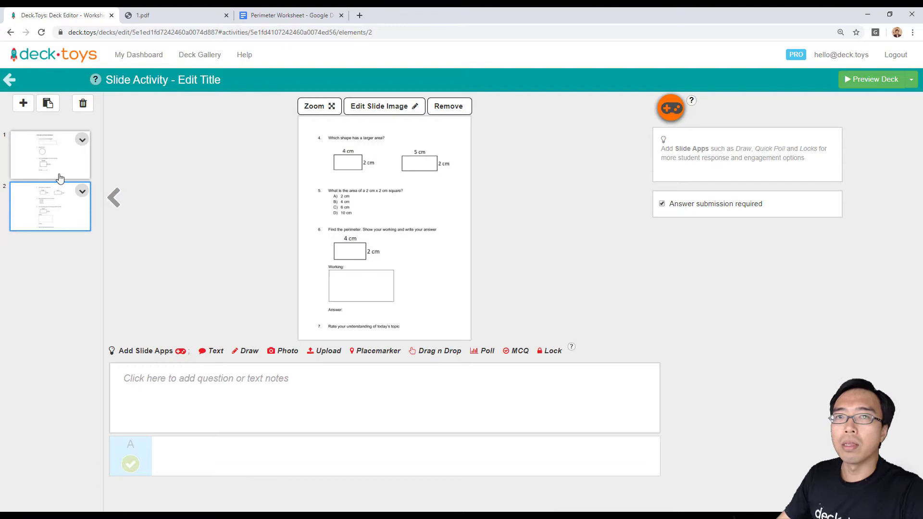
click(58, 166)
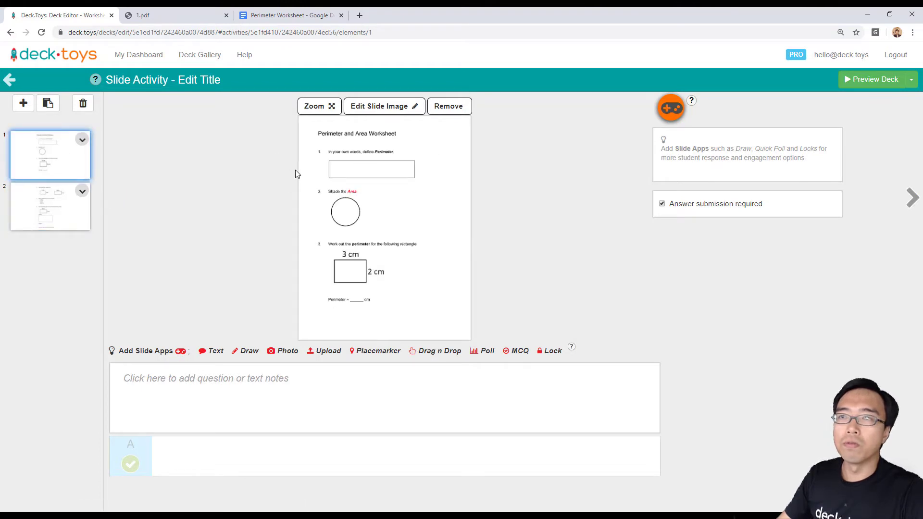
Step: Place a Text short-answer app over question 1's definition box on slide 1
click(313, 106)
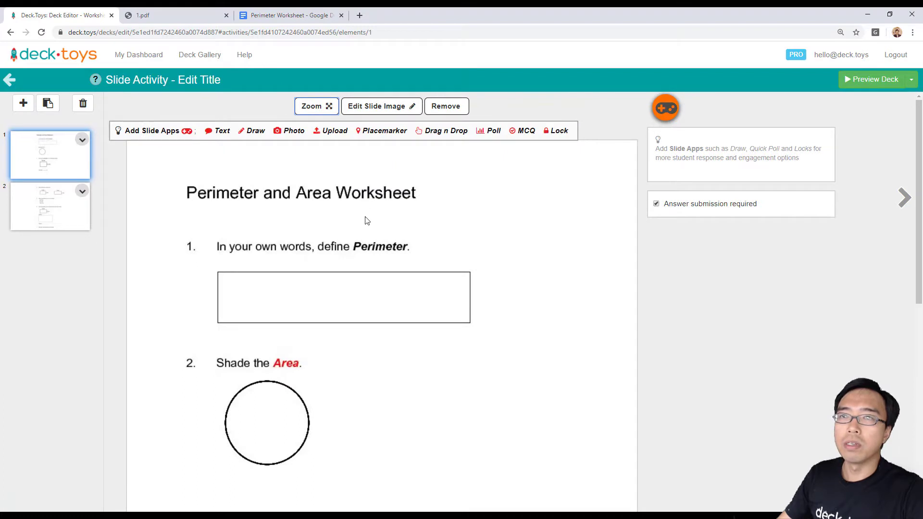
scroll(366, 220, down, 1)
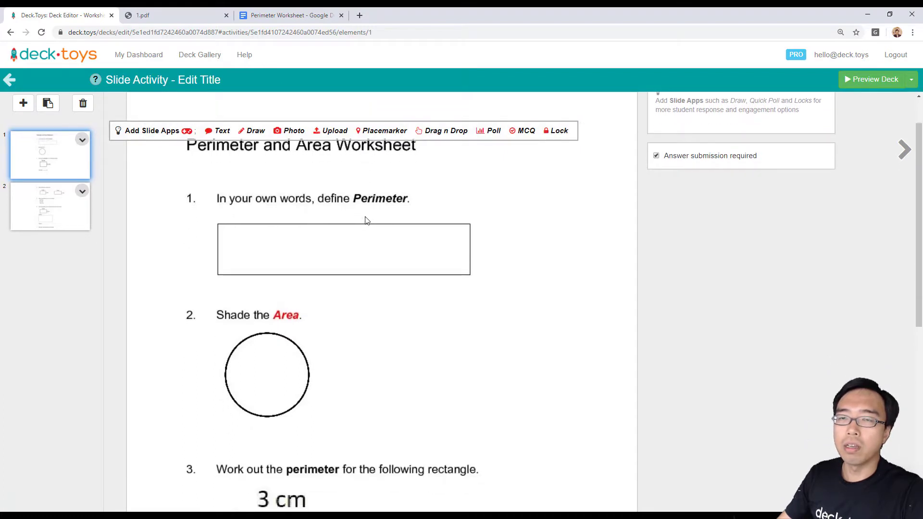
scroll(365, 220, up, 1)
scroll(363, 219, down, 1)
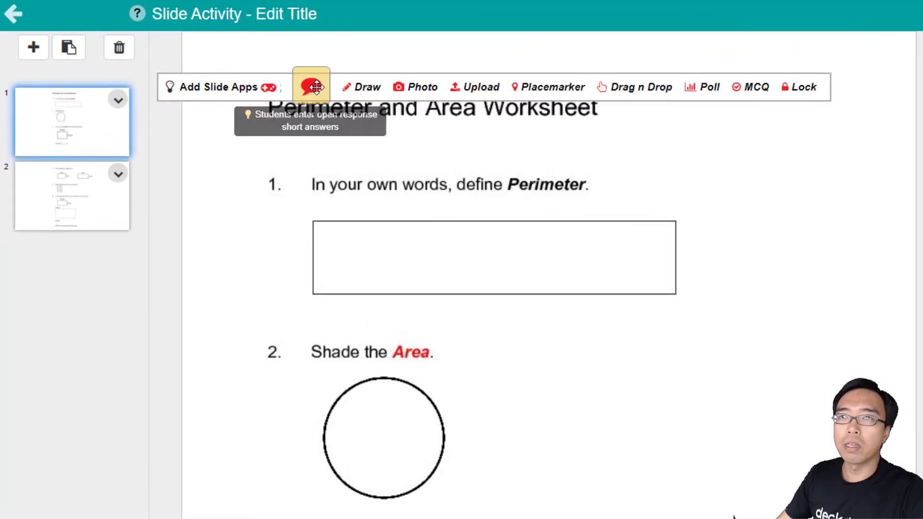
mouse_move(312, 87)
mouse_down()
mouse_move(339, 239)
mouse_move(666, 287)
mouse_up()
scroll(625, 308, down, 2)
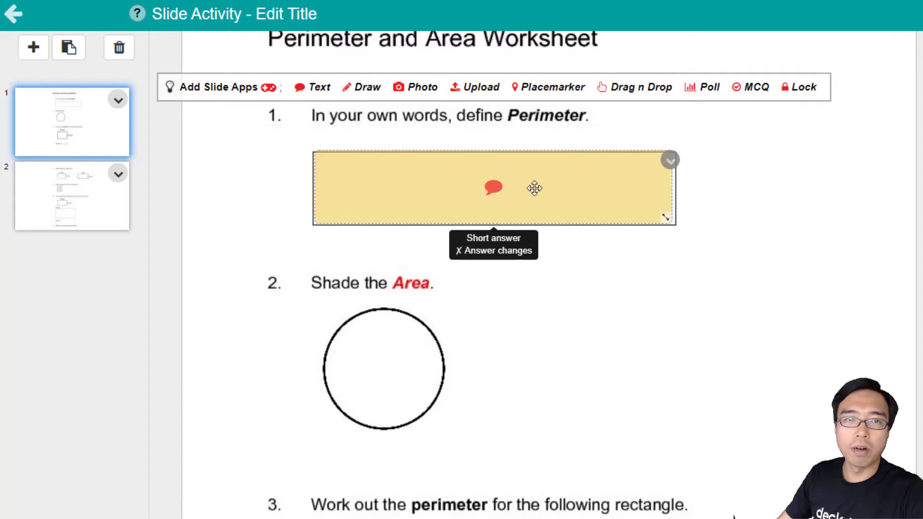
scroll(644, 260, down, 2)
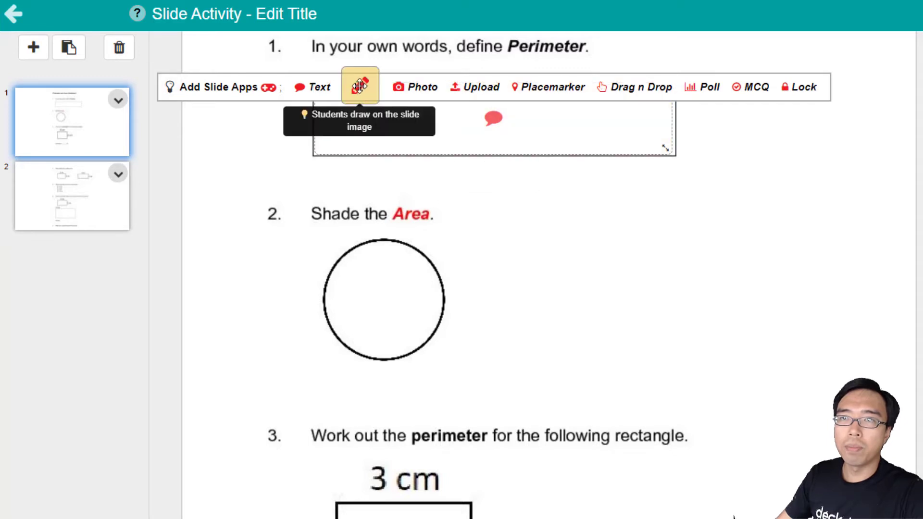
Step: Place a Draw app over question 2's circle so students can shade it
mouse_move(360, 86)
mouse_down()
mouse_move(311, 217)
mouse_move(468, 352)
mouse_move(463, 377)
mouse_up()
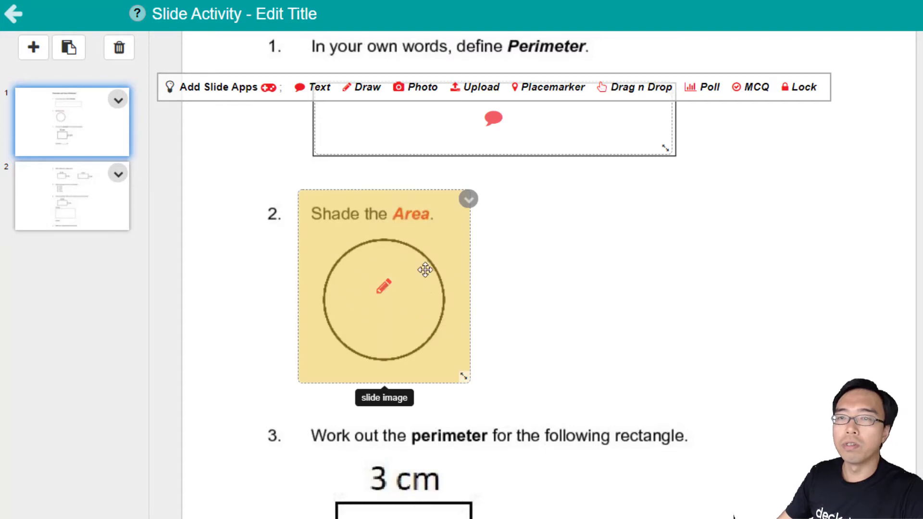
scroll(591, 279, down, 4)
scroll(592, 279, down, 1)
scroll(592, 279, down, 1)
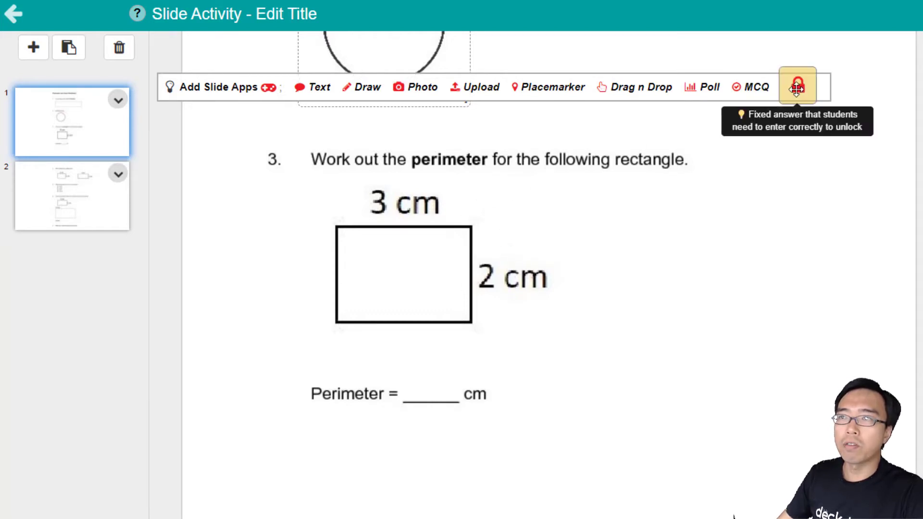
Step: Cover question 3's Perimeter blank with a numeric lock whose answer is 10
drag(797, 89, 429, 372)
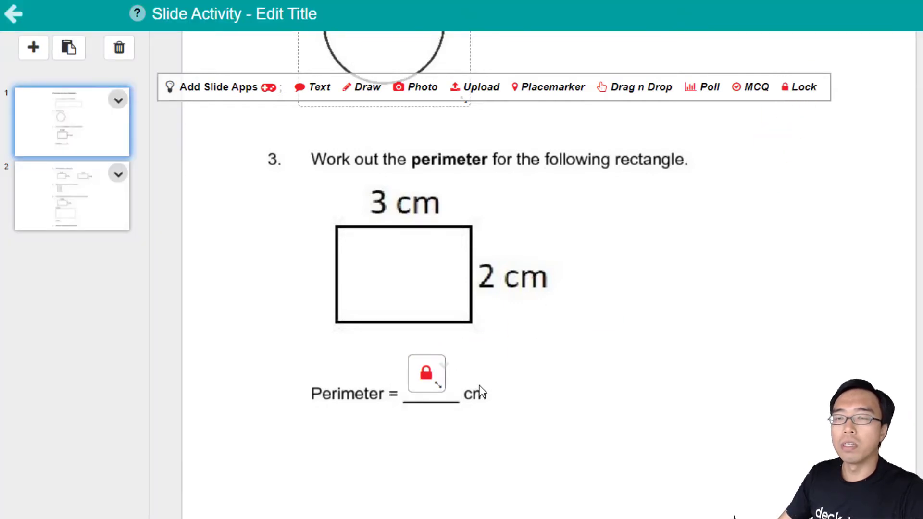
click(420, 372)
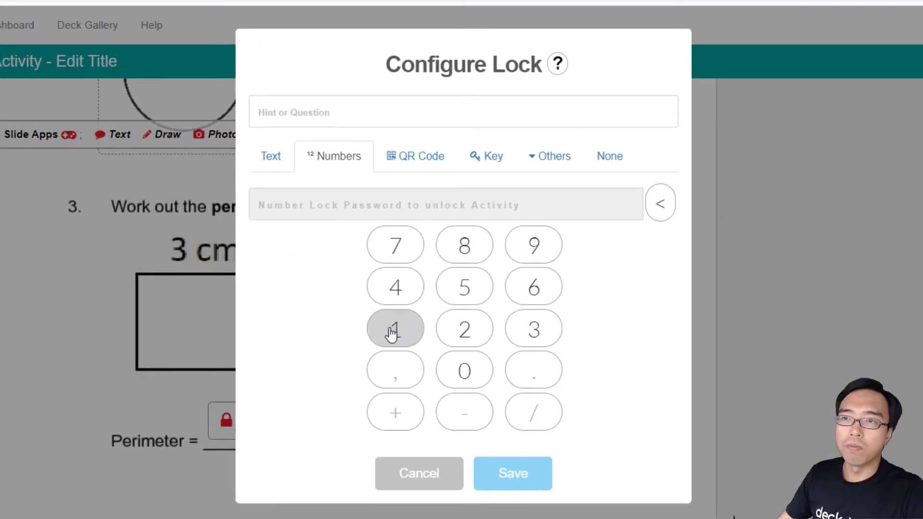
click(392, 332)
click(455, 370)
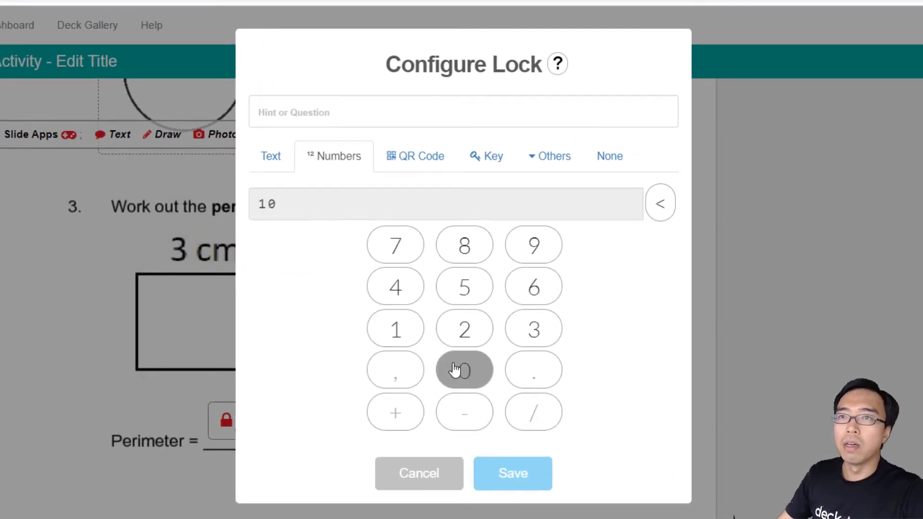
click(288, 163)
click(328, 164)
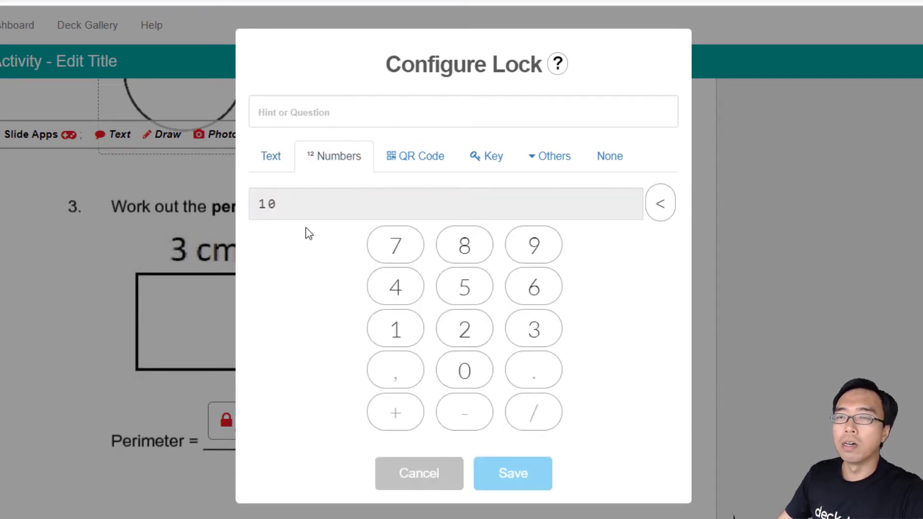
click(507, 481)
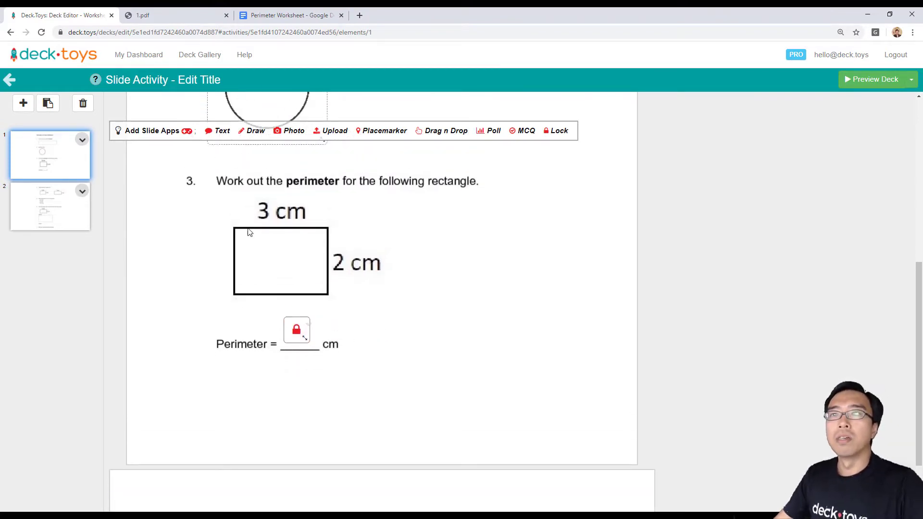
Step: On slide 2, add a placemarker to question 4's shapes and an MCQ beside question 5
click(72, 217)
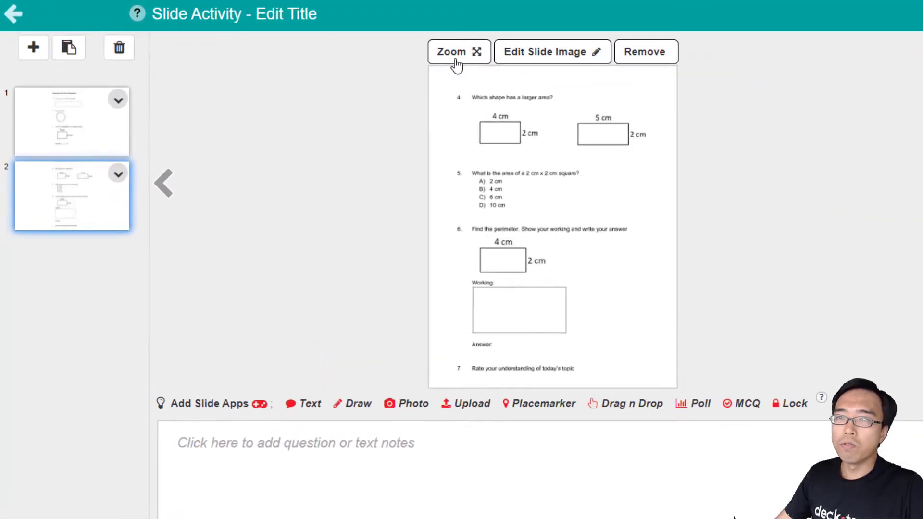
click(318, 106)
scroll(585, 239, down, 1)
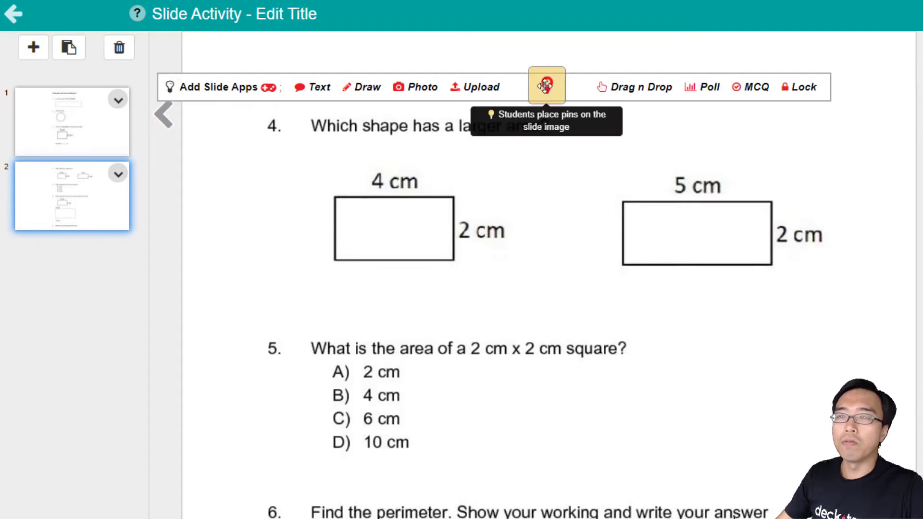
mouse_move(544, 84)
mouse_down()
mouse_move(319, 159)
mouse_move(841, 303)
mouse_up()
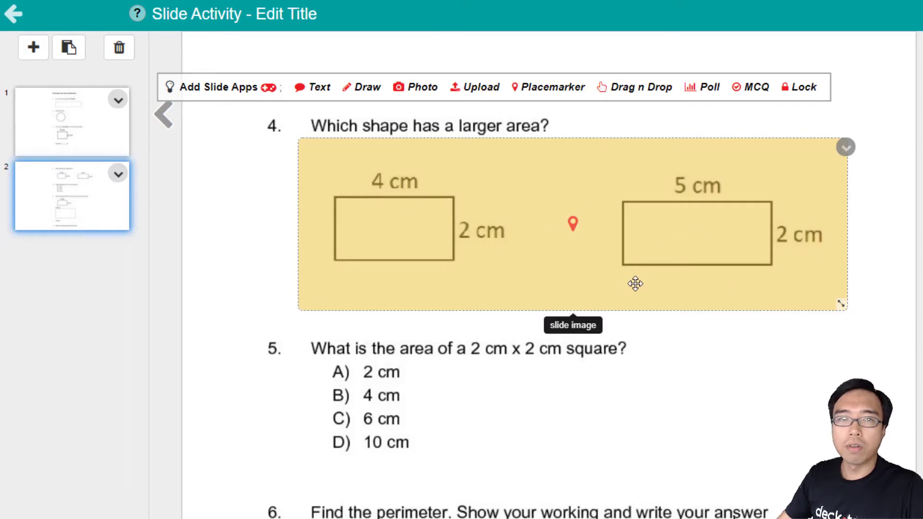
scroll(687, 350, down, 3)
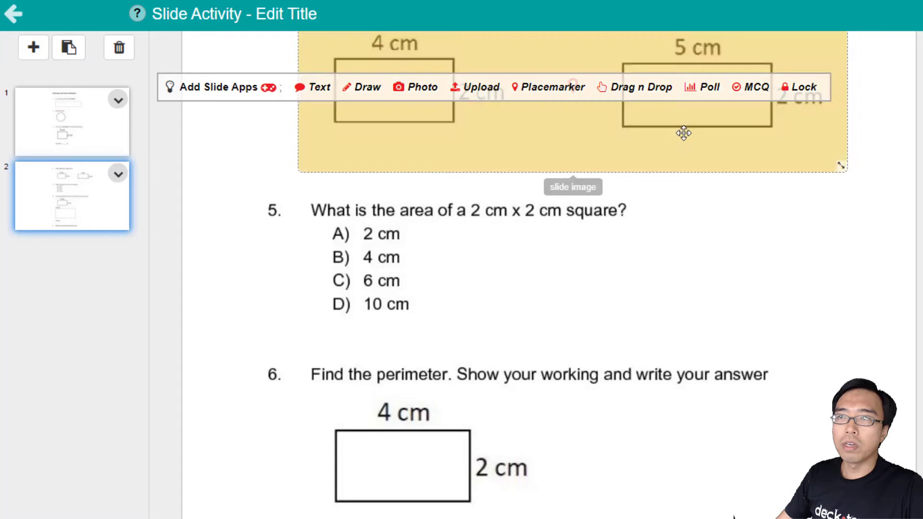
mouse_move(750, 87)
mouse_down()
mouse_move(440, 278)
mouse_move(291, 275)
mouse_up()
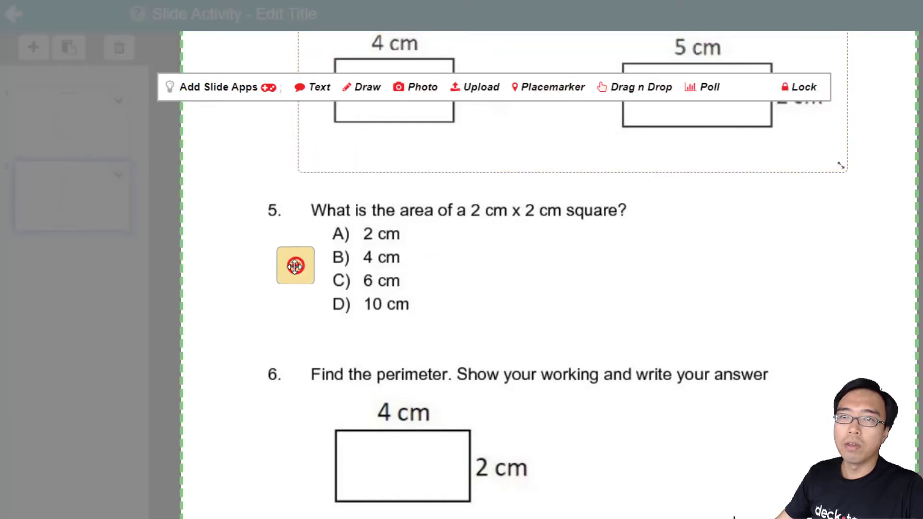
Step: Replace the MCQ placeholder text with answer options A, B, C and D
click(291, 275)
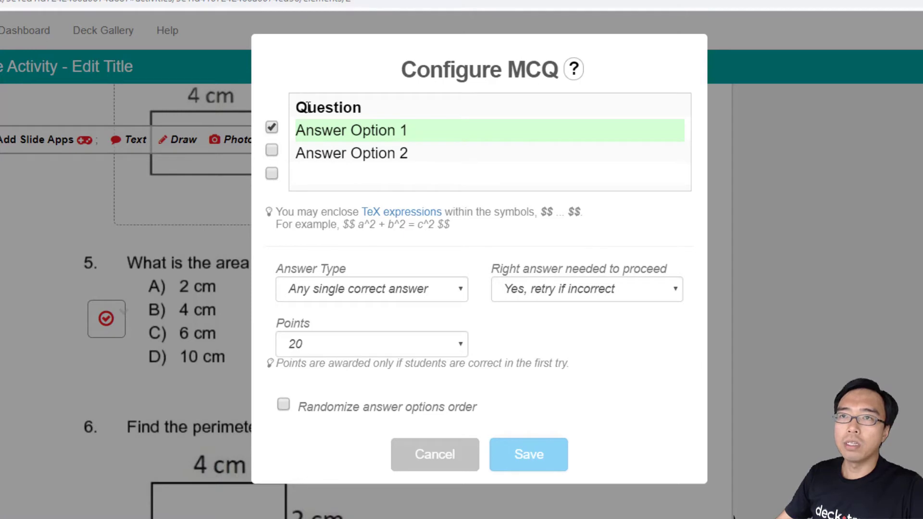
drag(421, 154, 298, 107)
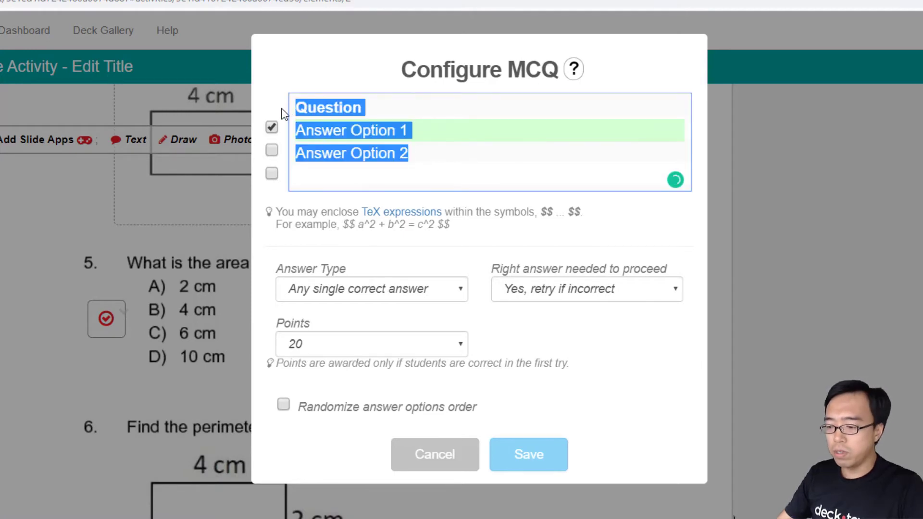
key(BackSpace)
text(A)
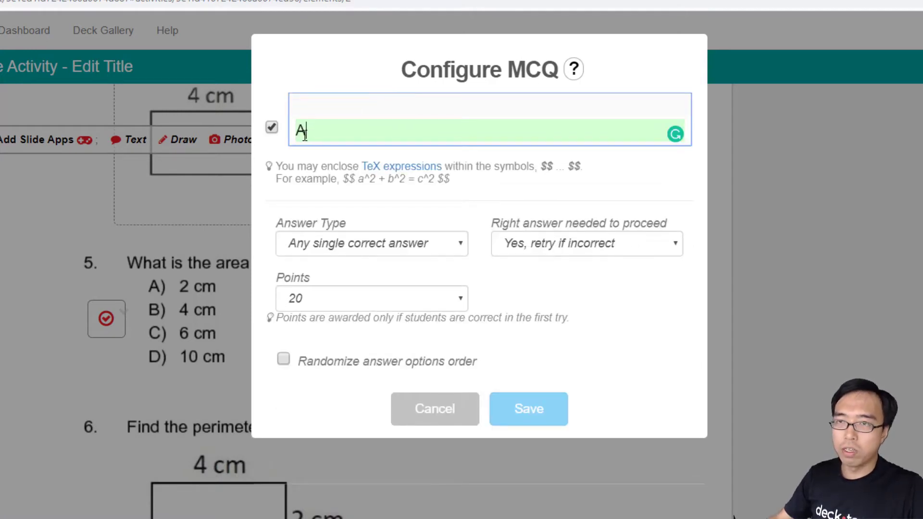
key(Return)
text(B)
key(Return)
text(C)
key(Return)
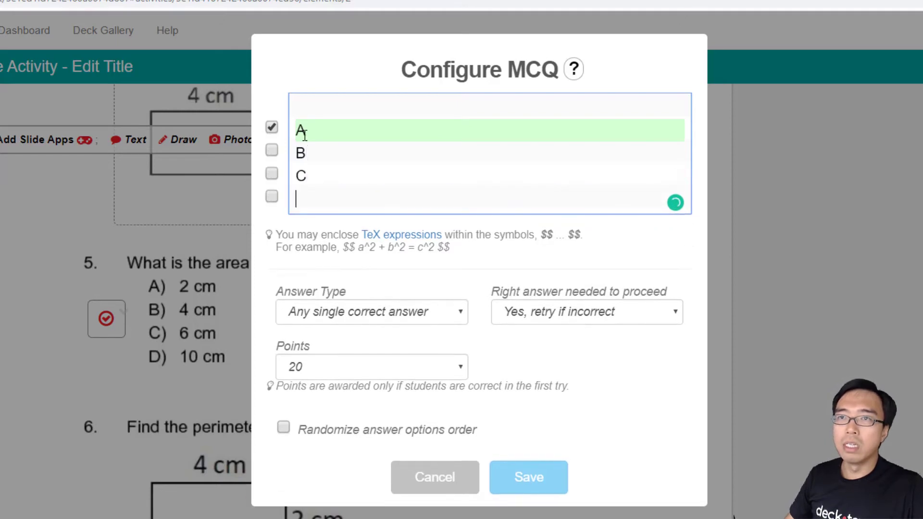
text(D)
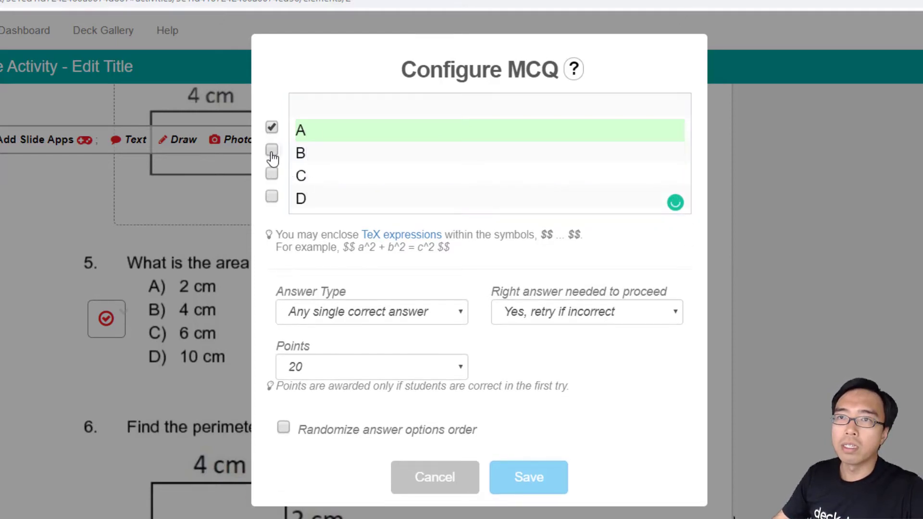
Step: Mark B as the only correct answer and save the quiz
click(271, 150)
click(271, 127)
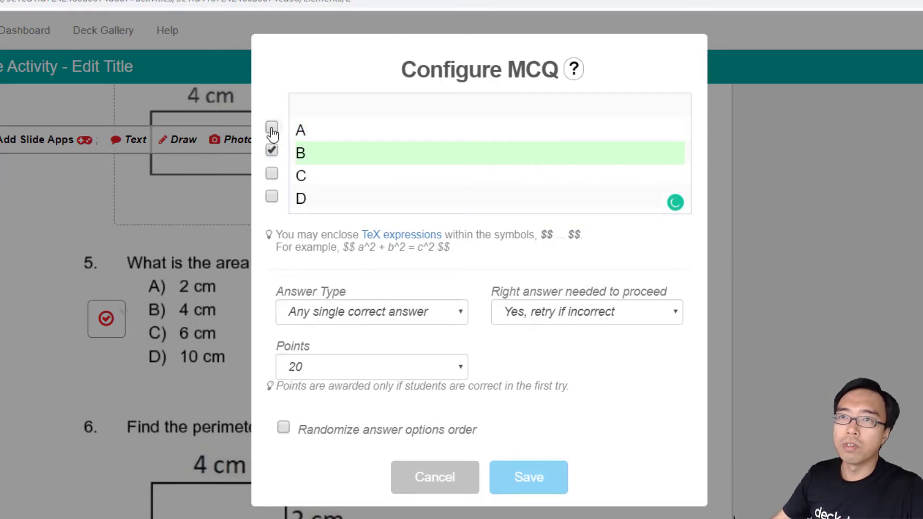
click(526, 477)
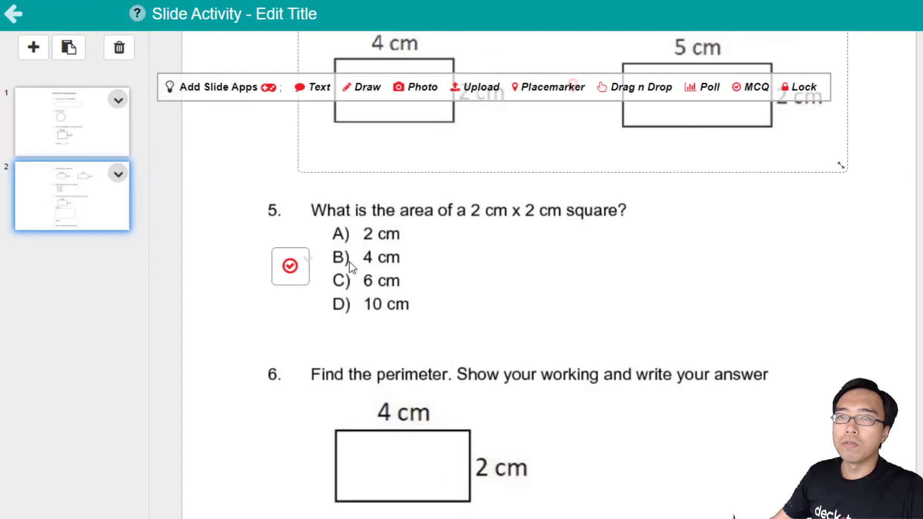
mouse_move(290, 266)
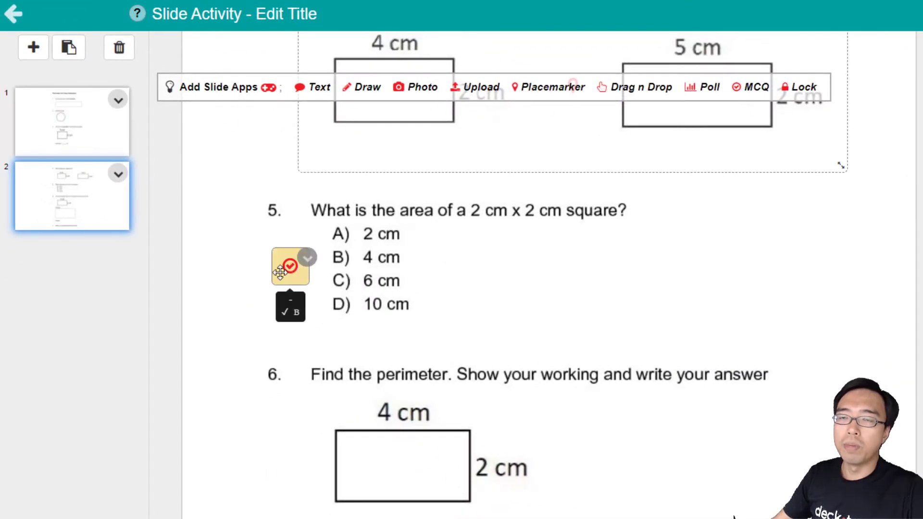
scroll(452, 303, down, 2)
scroll(452, 302, down, 2)
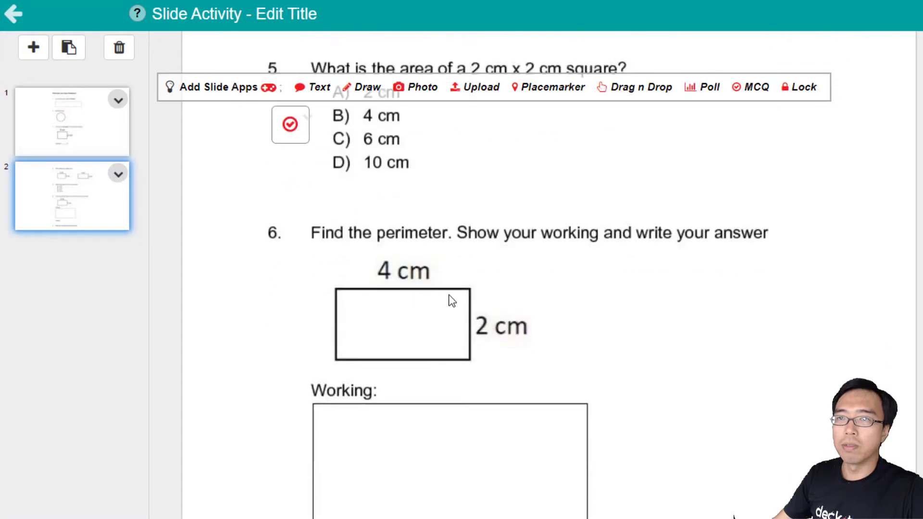
scroll(453, 295, down, 2)
scroll(457, 300, down, 2)
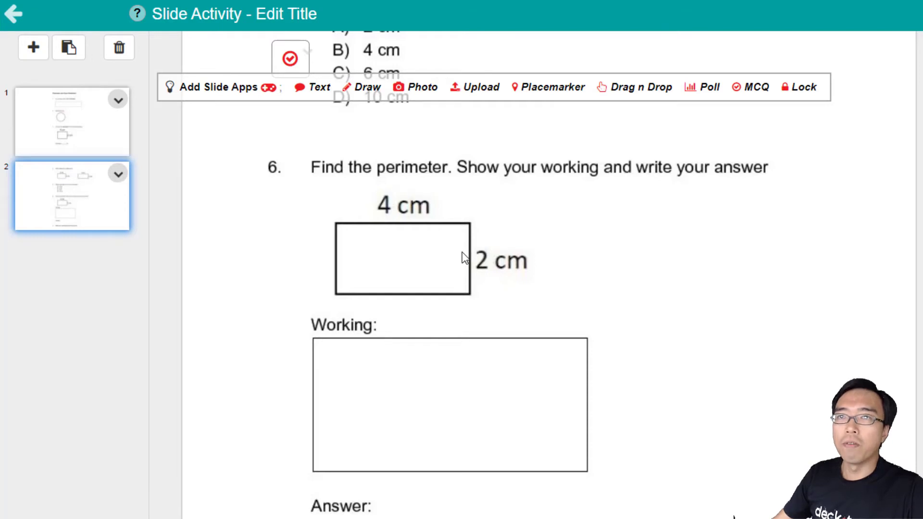
scroll(458, 252, down, 1)
scroll(458, 252, down, 1)
Step: Add a Photo app inside question 6's Working box and a Text app beside Answer
mouse_move(415, 87)
mouse_down()
mouse_move(334, 232)
mouse_move(346, 233)
mouse_up()
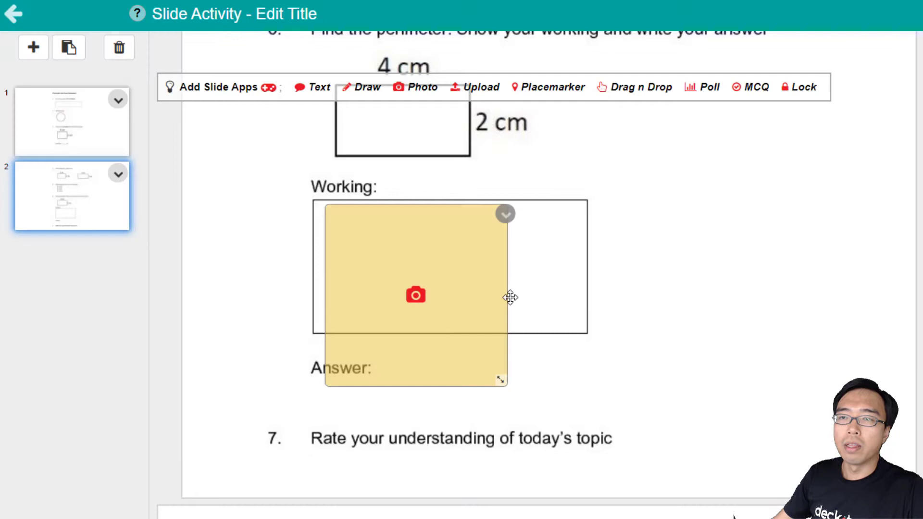
drag(448, 238, 433, 247)
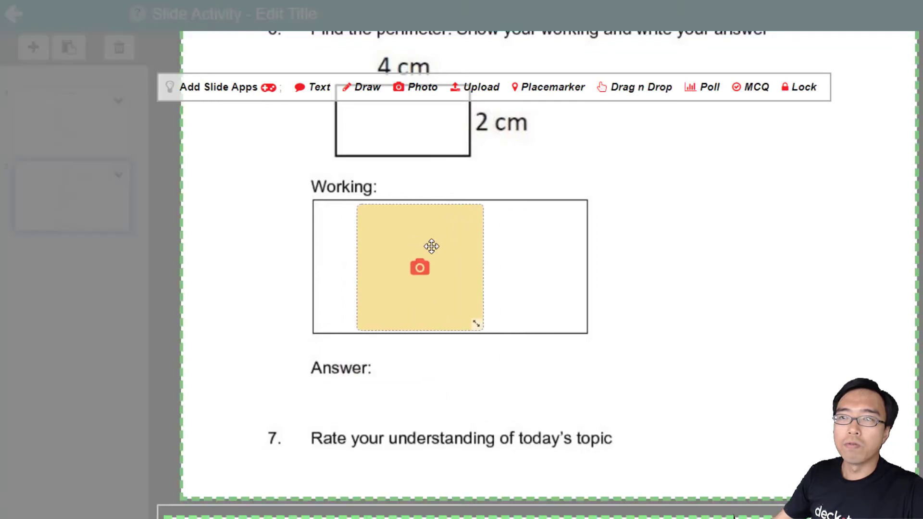
scroll(447, 239, down, 1)
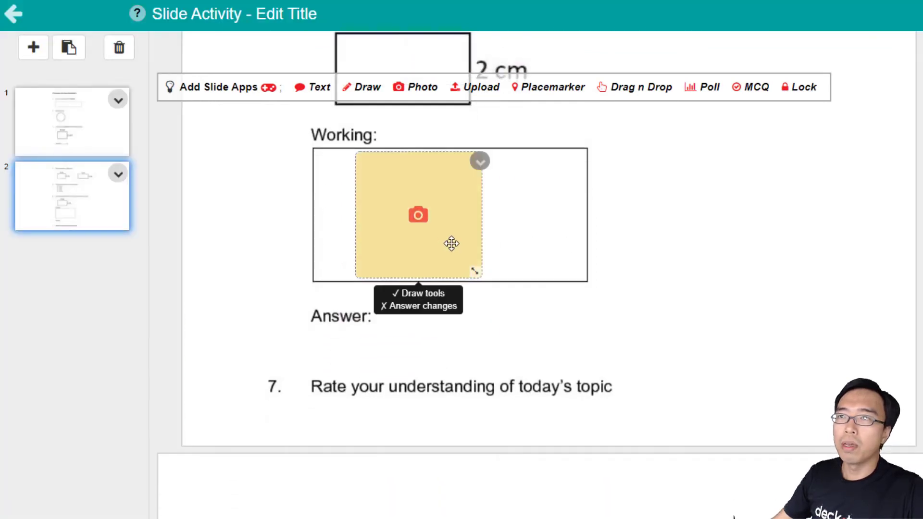
mouse_move(318, 87)
mouse_down()
mouse_move(430, 284)
mouse_move(404, 358)
mouse_move(405, 330)
mouse_up()
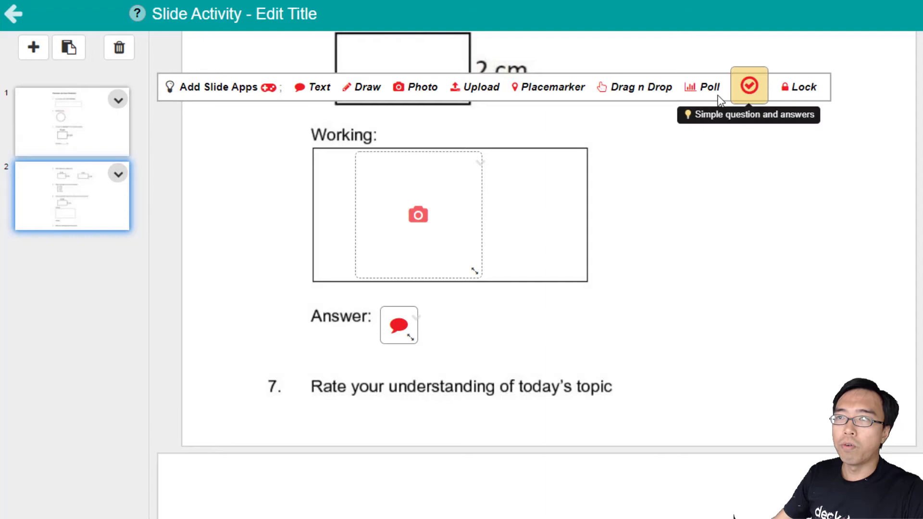
Step: Add a 1–5 Stars poll under question 7 with answer changes allowed
drag(702, 87, 670, 436)
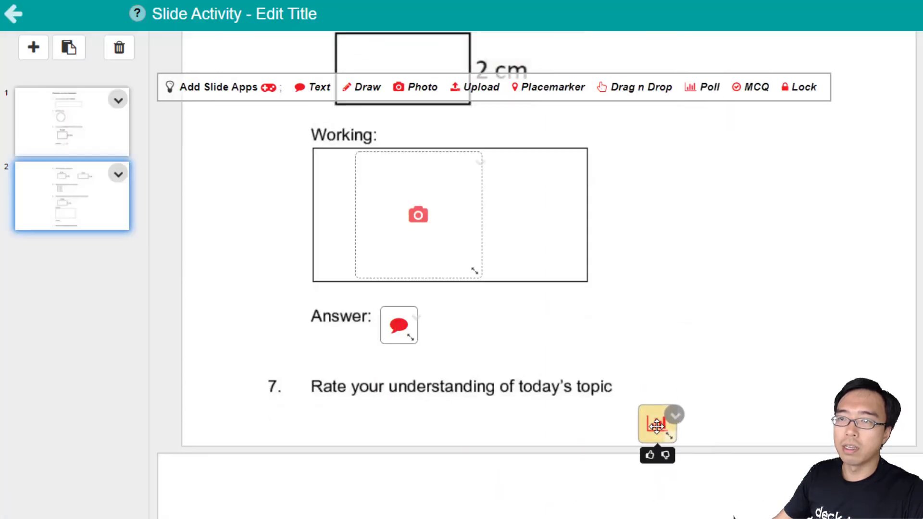
click(656, 426)
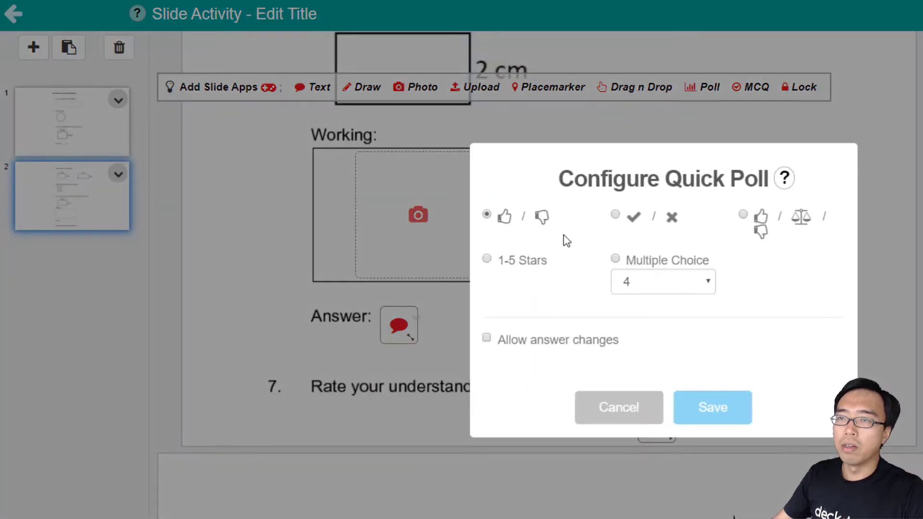
click(539, 265)
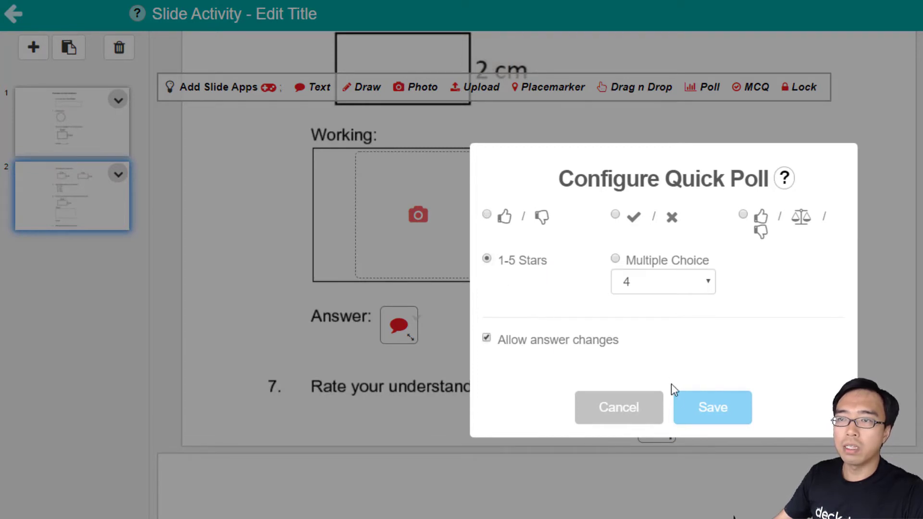
click(701, 406)
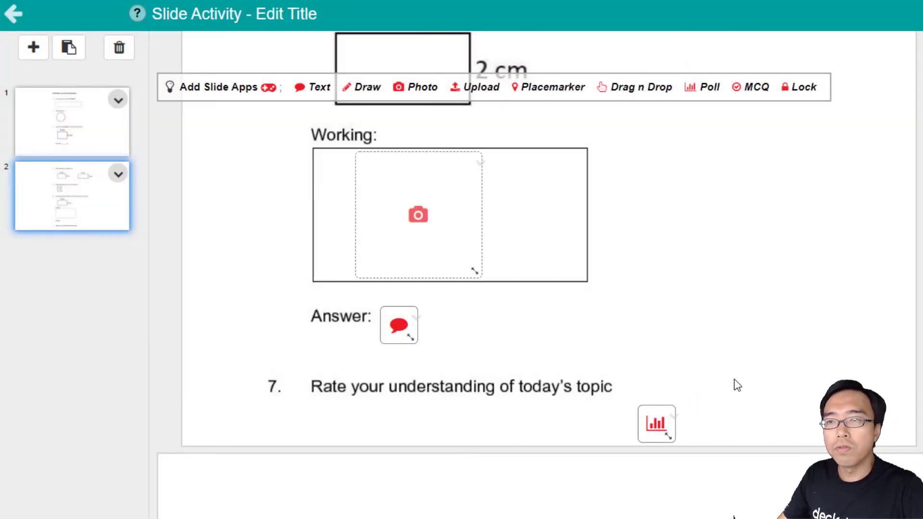
Step: Add a blank third slide, then snip the Perimeter Worksheet from instructions through question 3
click(33, 47)
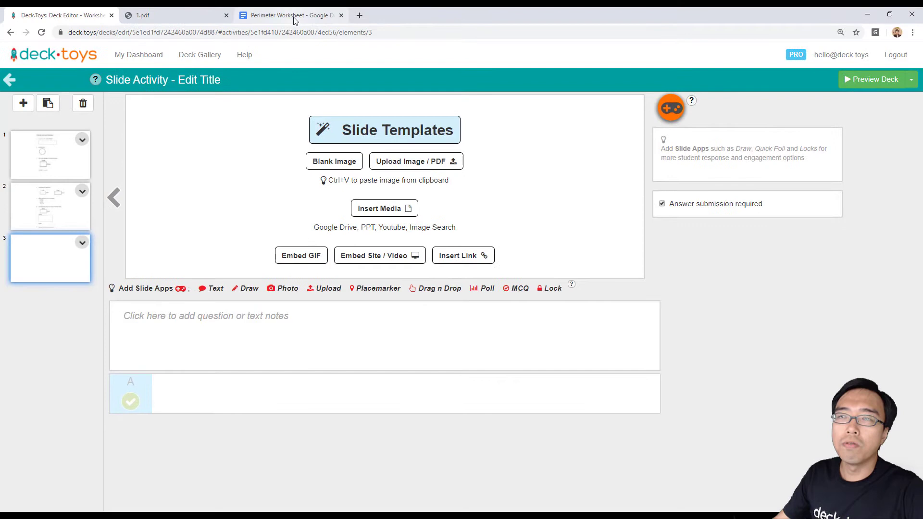
click(289, 16)
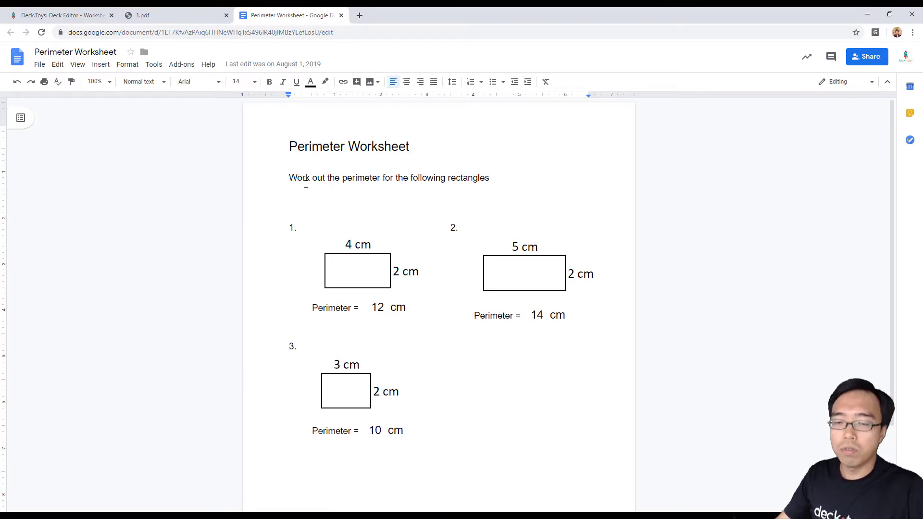
key(shift+super+s)
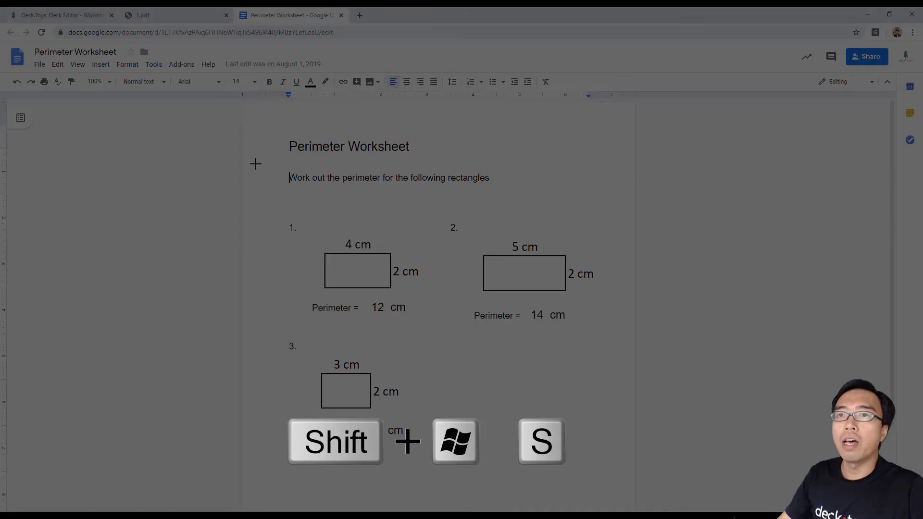
drag(270, 163, 607, 456)
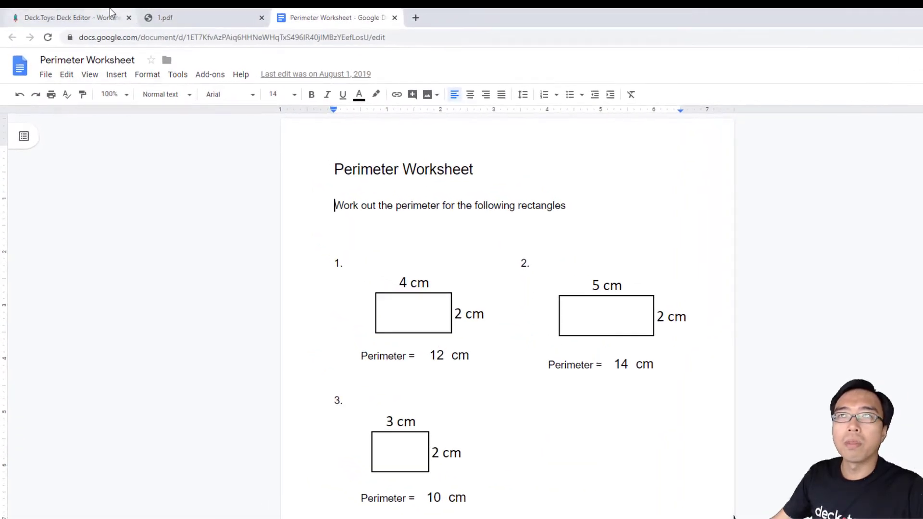
Step: Paste the worksheet screenshot onto slide 3 and drop a Drag n Drop app onto it
click(62, 15)
key(ctrl+v)
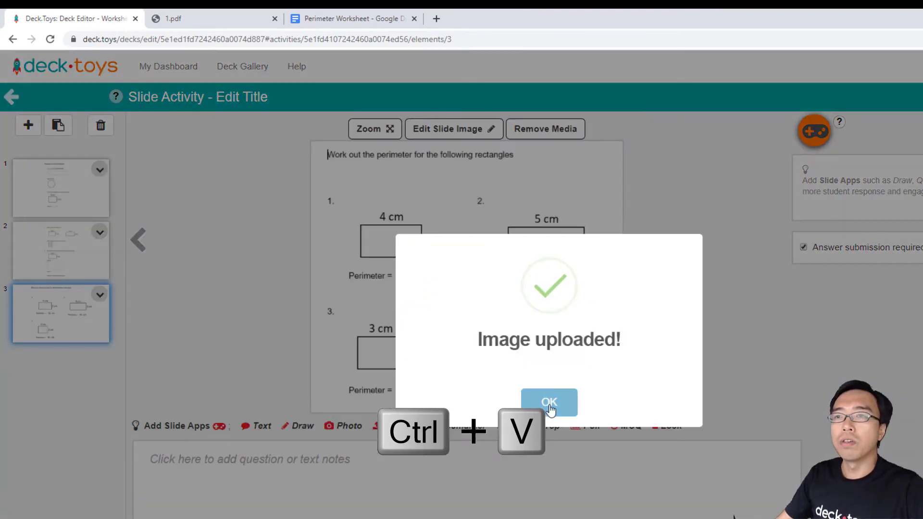
click(549, 406)
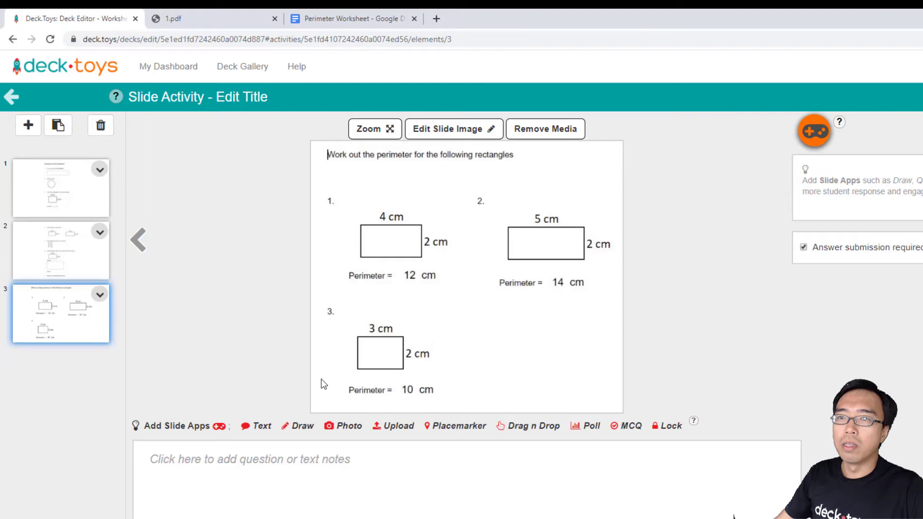
mouse_move(525, 423)
mouse_down()
mouse_move(331, 194)
mouse_move(608, 397)
mouse_up()
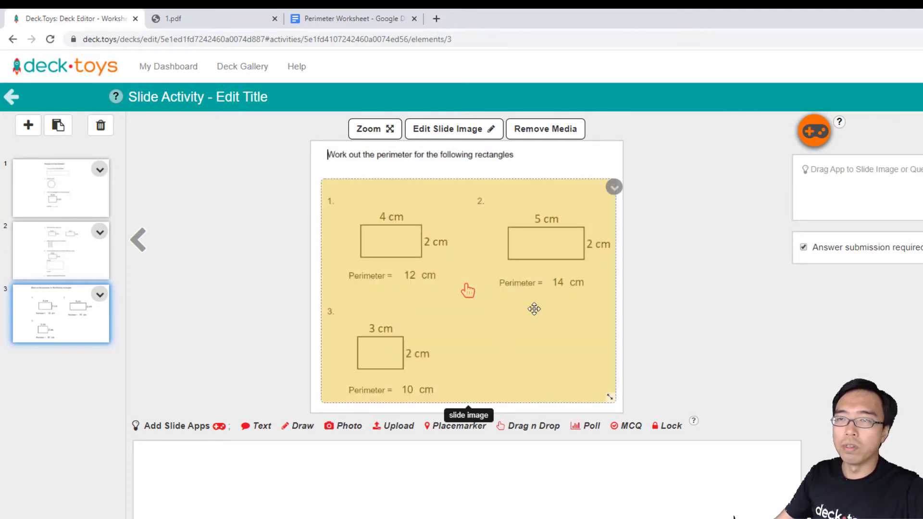
Step: Add three drag target areas over the 12 cm, 14 cm and 10 cm answers
click(513, 303)
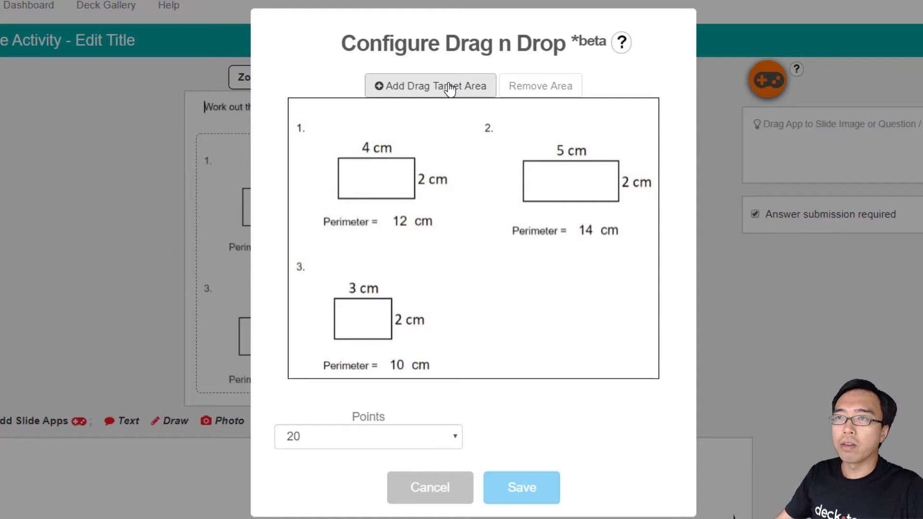
click(449, 88)
mouse_move(477, 236)
mouse_down()
mouse_move(430, 218)
mouse_move(600, 230)
mouse_up()
click(443, 87)
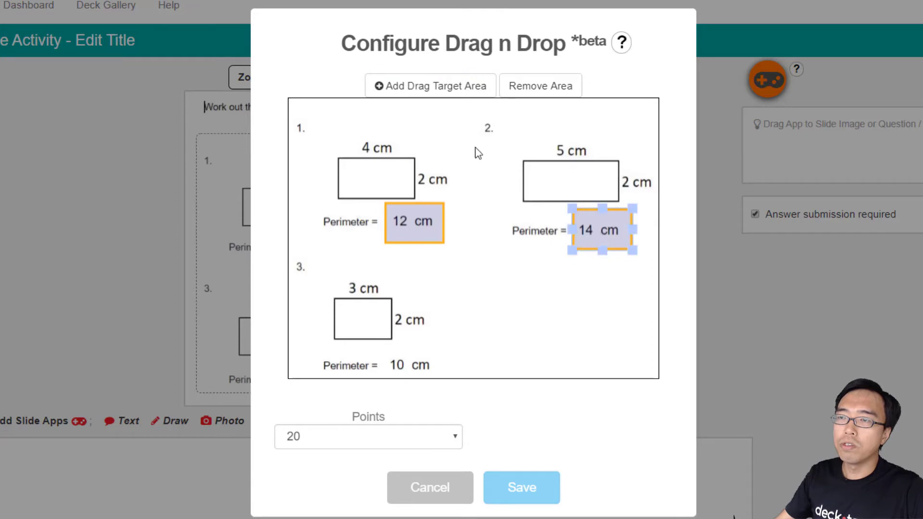
click(451, 94)
drag(477, 243, 416, 364)
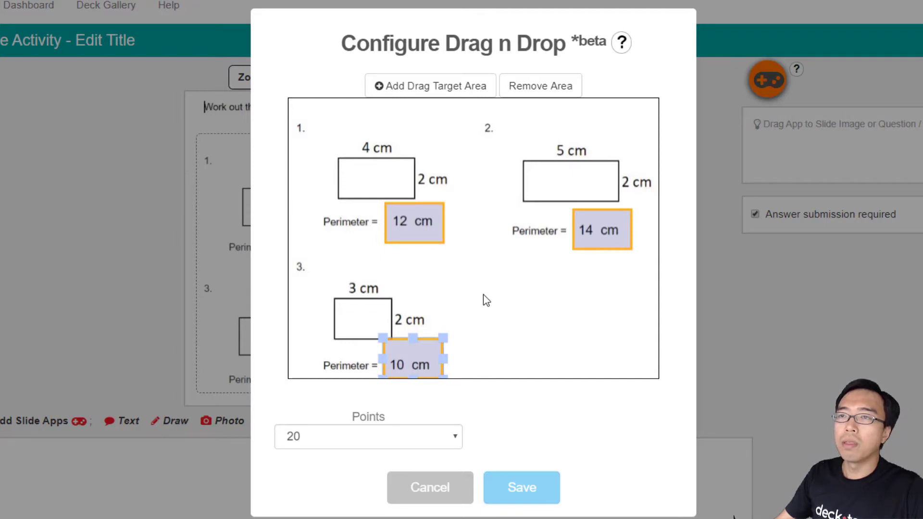
Step: Save the drag targets, select slide 1 and launch the deck preview in the test classroom
click(528, 487)
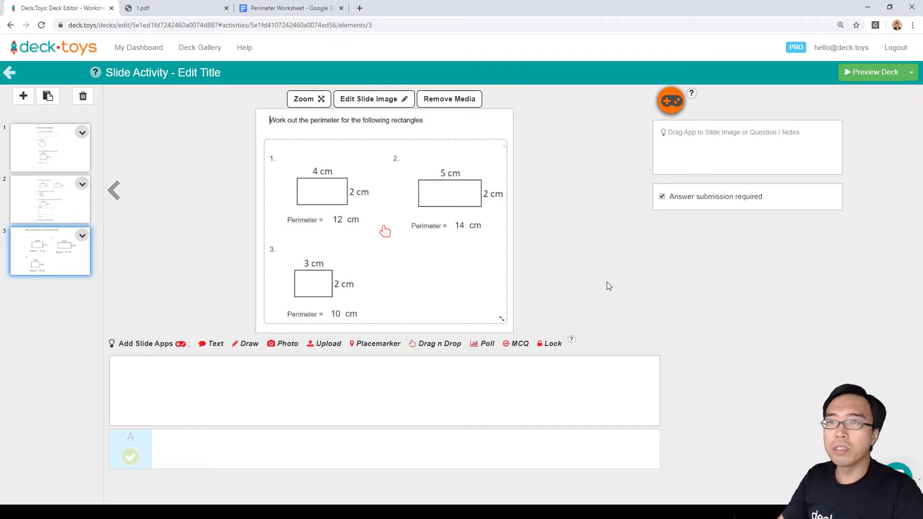
click(64, 154)
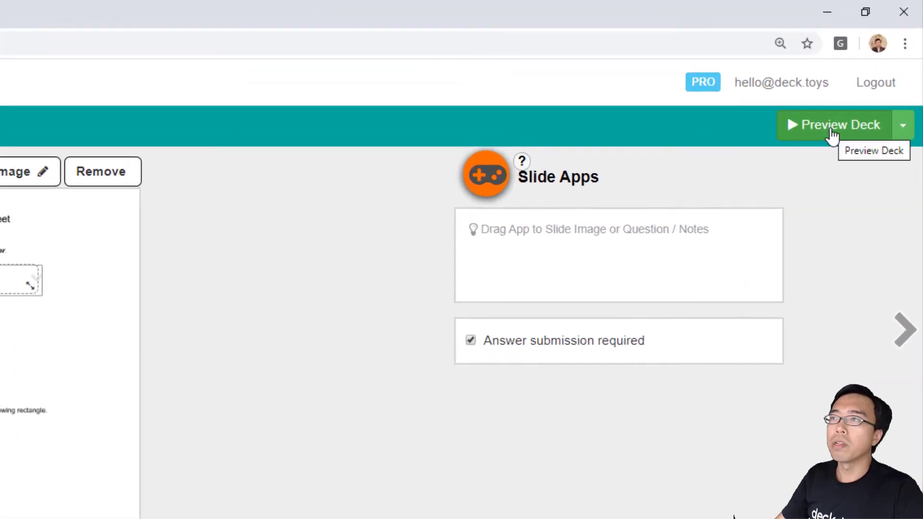
click(832, 136)
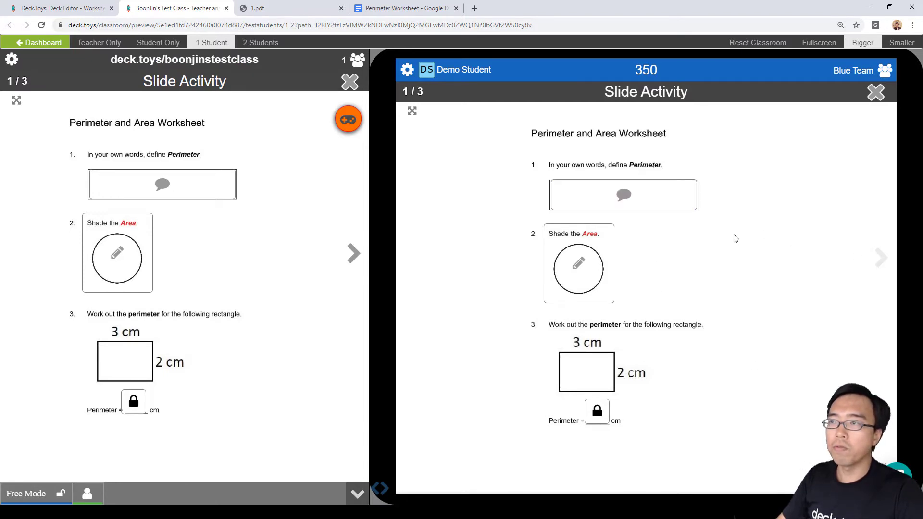
Step: As the student, submit a typed answer to question 1, 'Define perimeter'
click(875, 254)
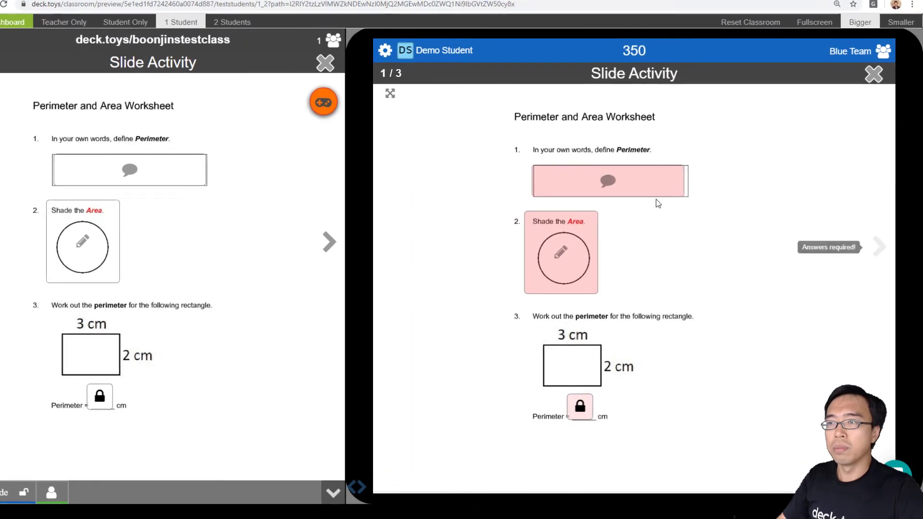
click(861, 239)
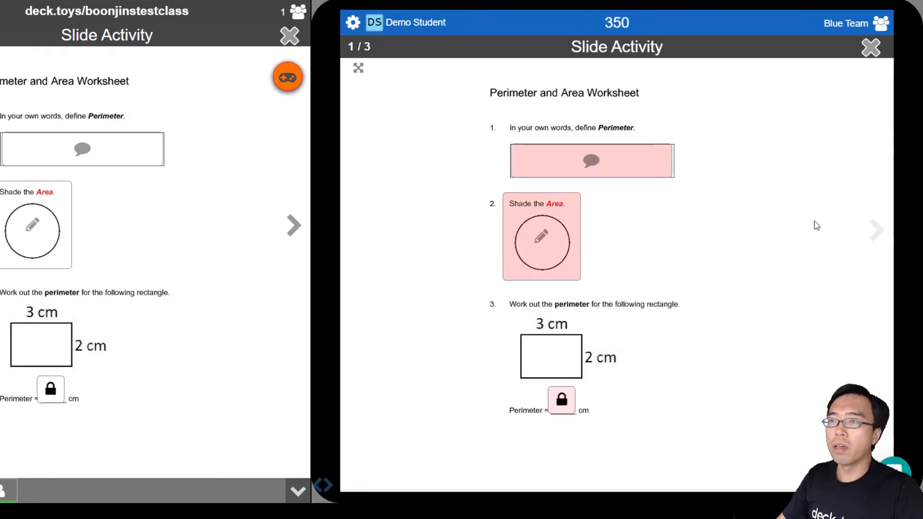
click(604, 164)
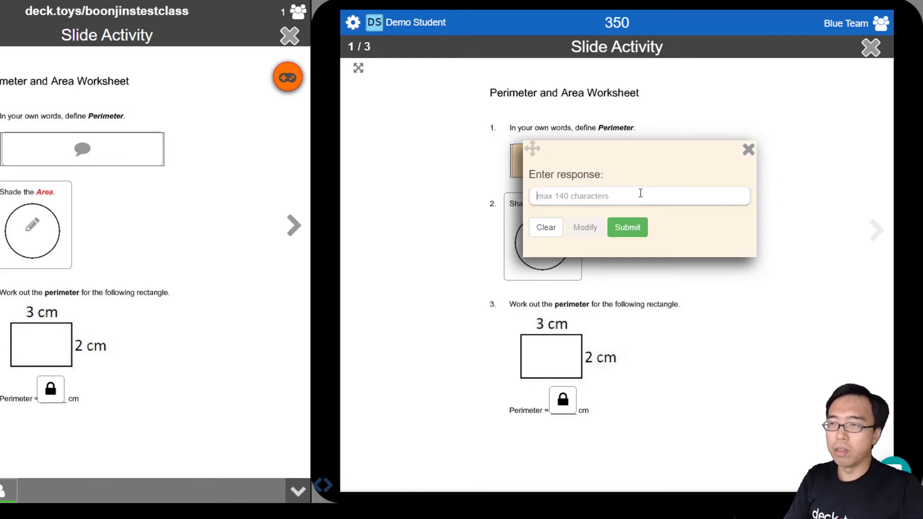
text(Define perimeter)
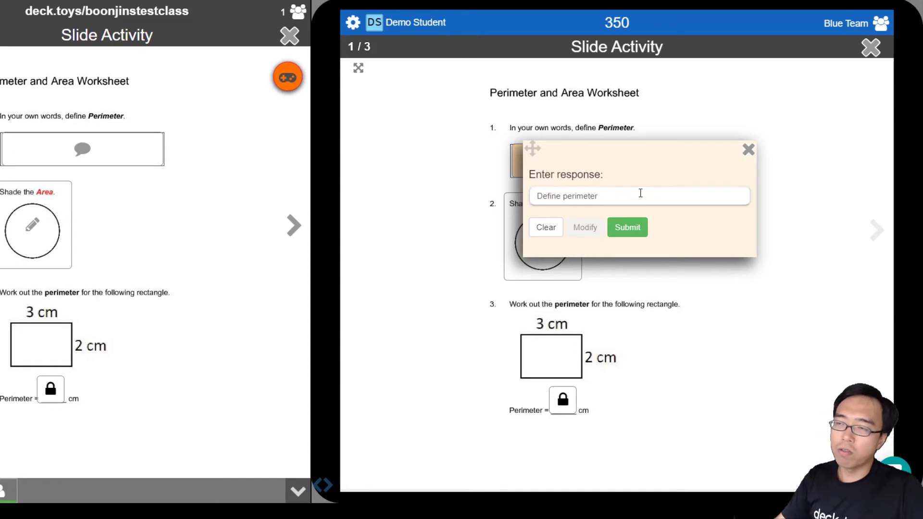
click(627, 227)
Step: Review the student's question 1 answer in the teacher's Text submissions panel
click(756, 172)
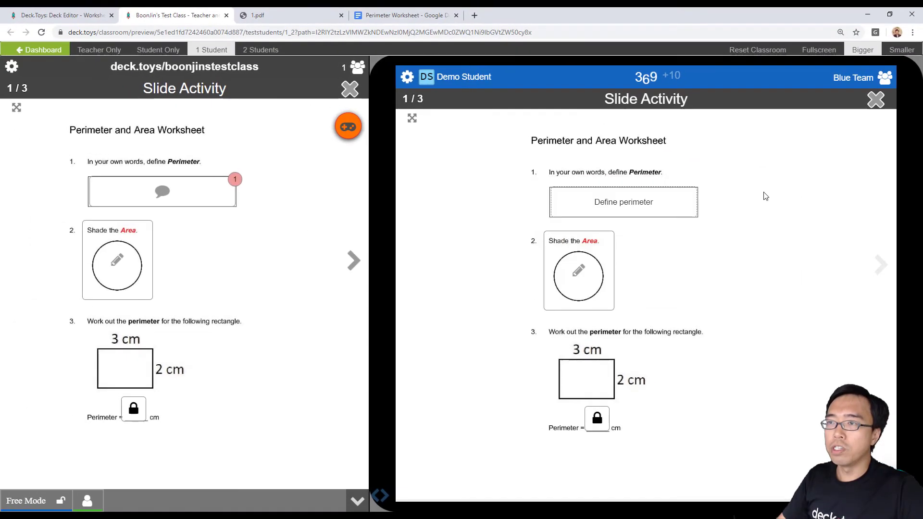
click(233, 181)
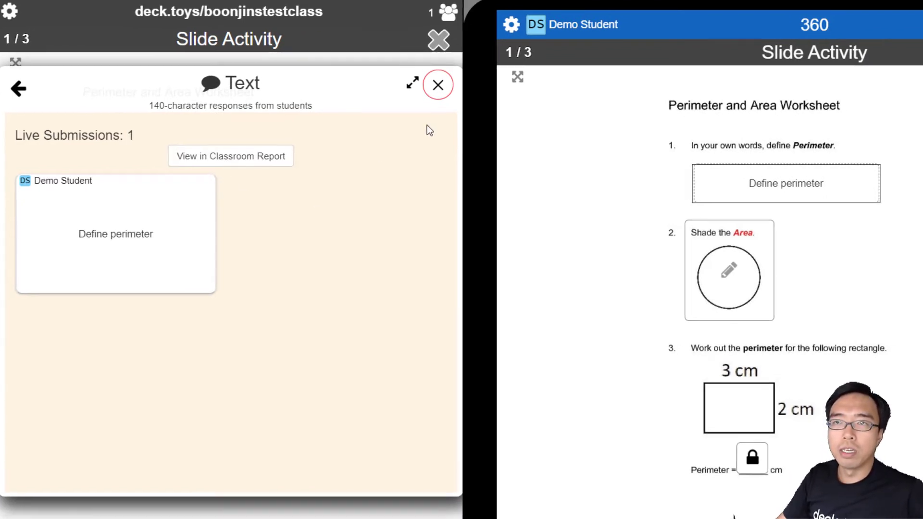
click(447, 86)
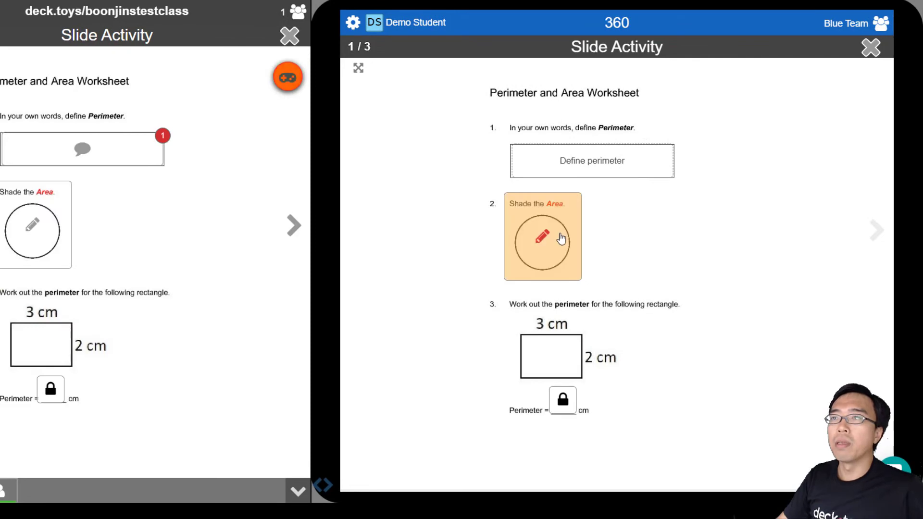
Step: Shade the question 2 circle with a scribble, submit it, and review it in the teacher's Draw panel
click(561, 239)
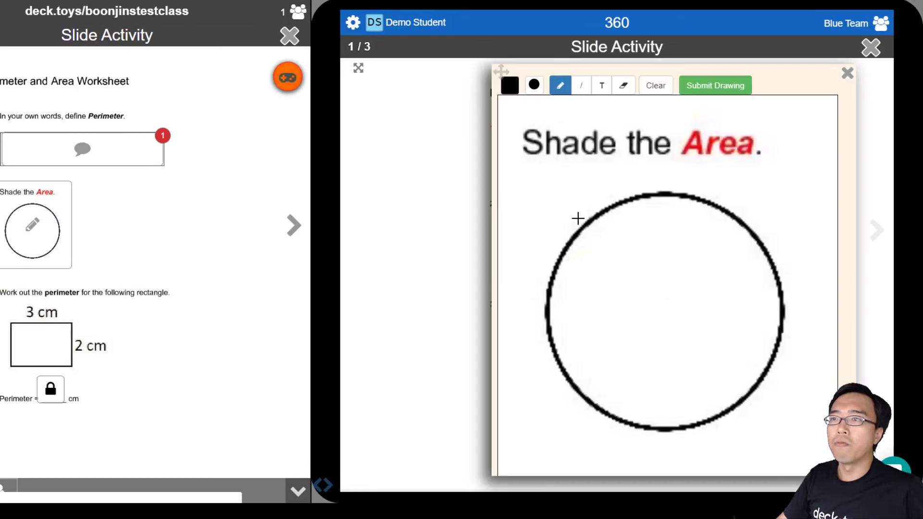
mouse_move(607, 224)
mouse_down()
mouse_move(619, 273)
mouse_move(700, 212)
mouse_up()
click(715, 85)
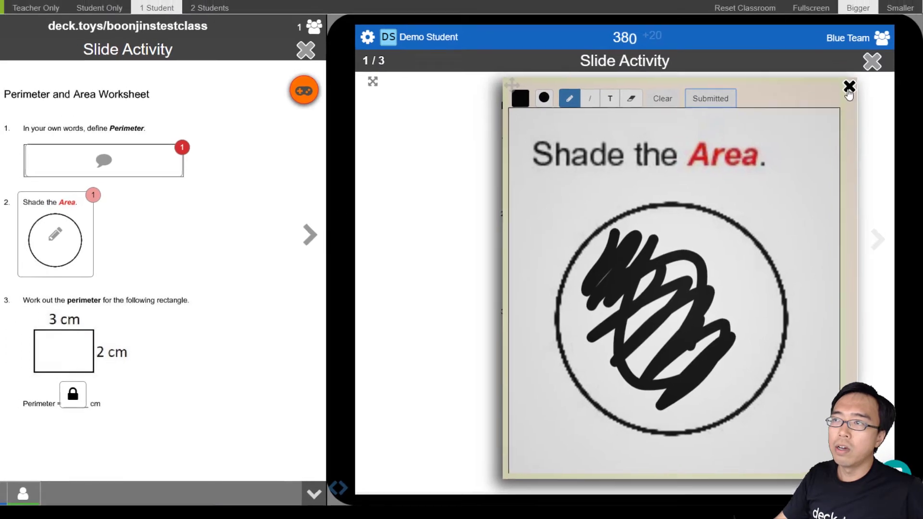
click(847, 73)
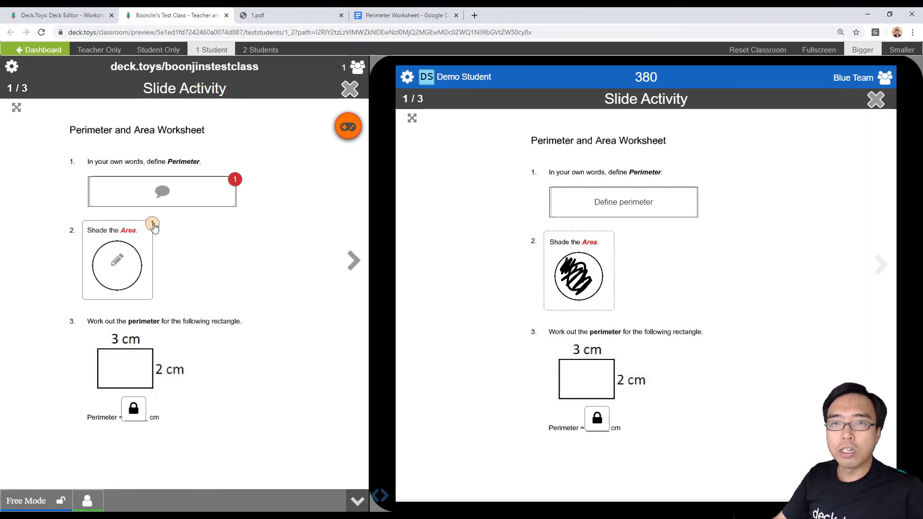
click(152, 224)
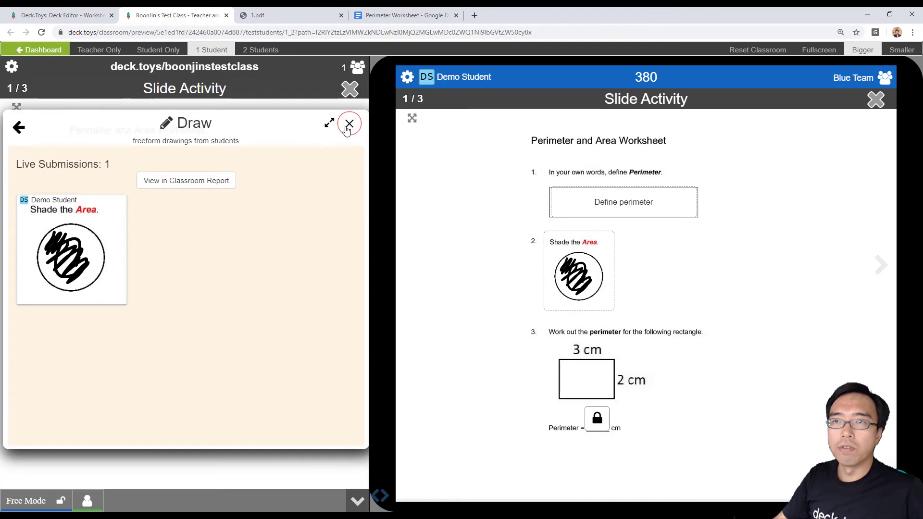
click(350, 124)
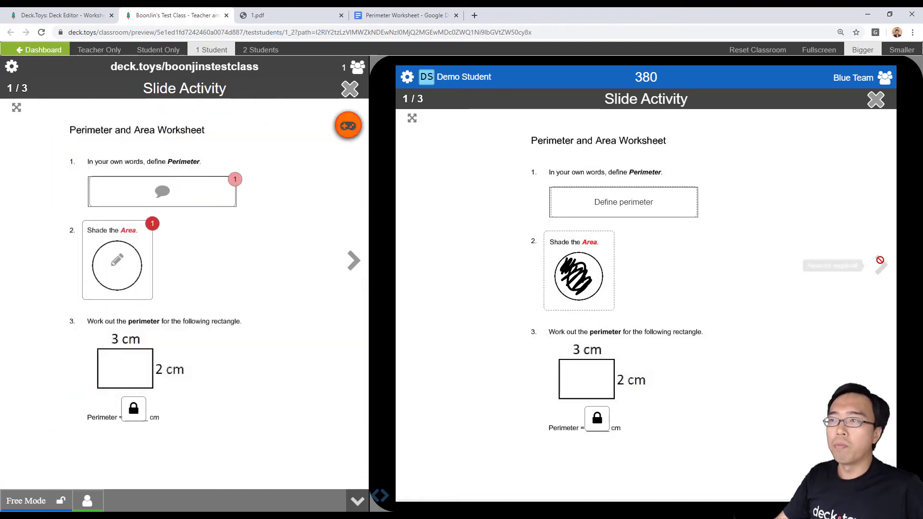
Step: Unlock question 3's number lock with 10 after a wrong attempt of 11
click(595, 418)
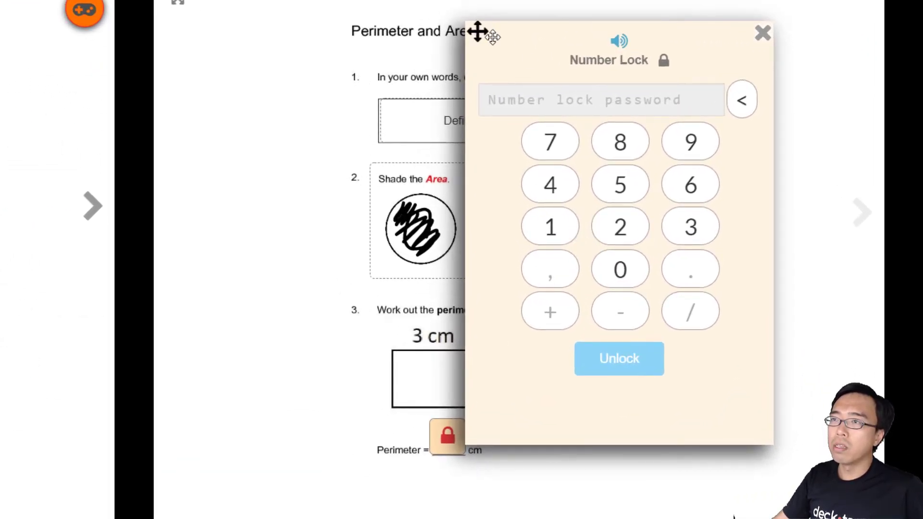
drag(493, 37, 566, 49)
click(624, 237)
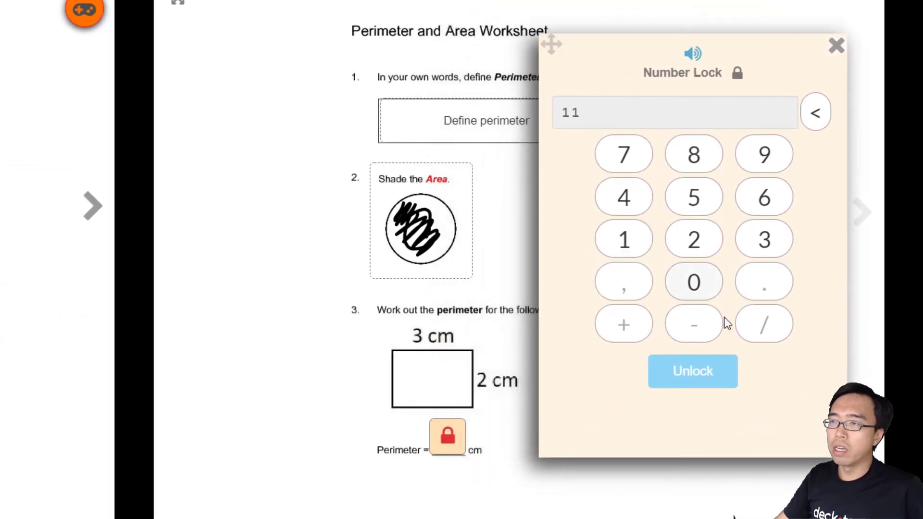
click(714, 377)
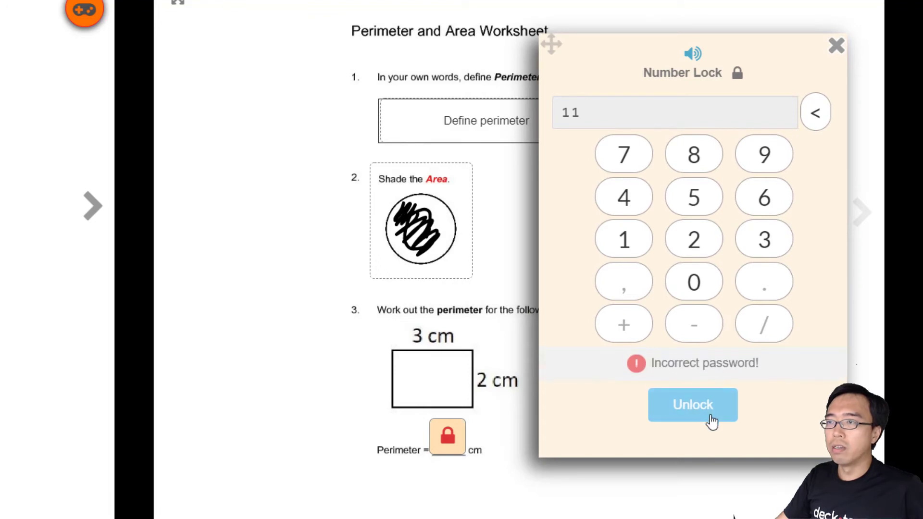
click(815, 115)
click(625, 252)
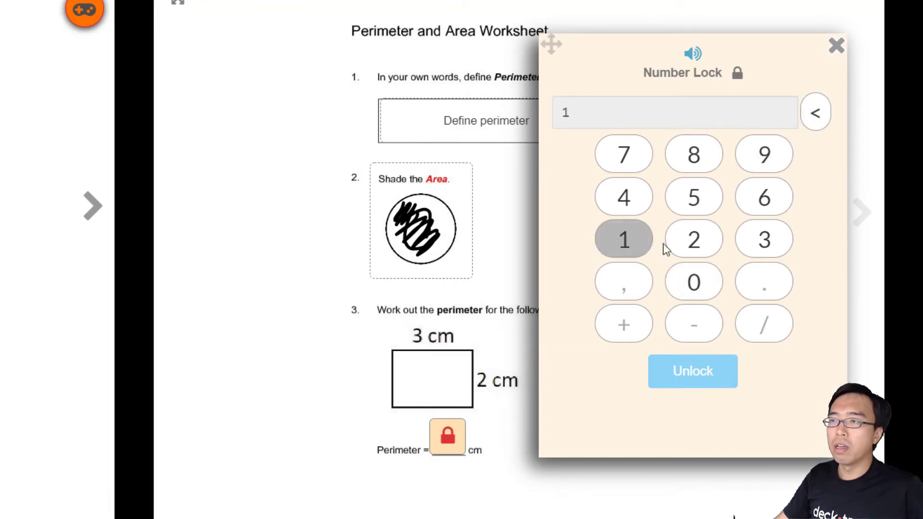
click(692, 282)
click(703, 378)
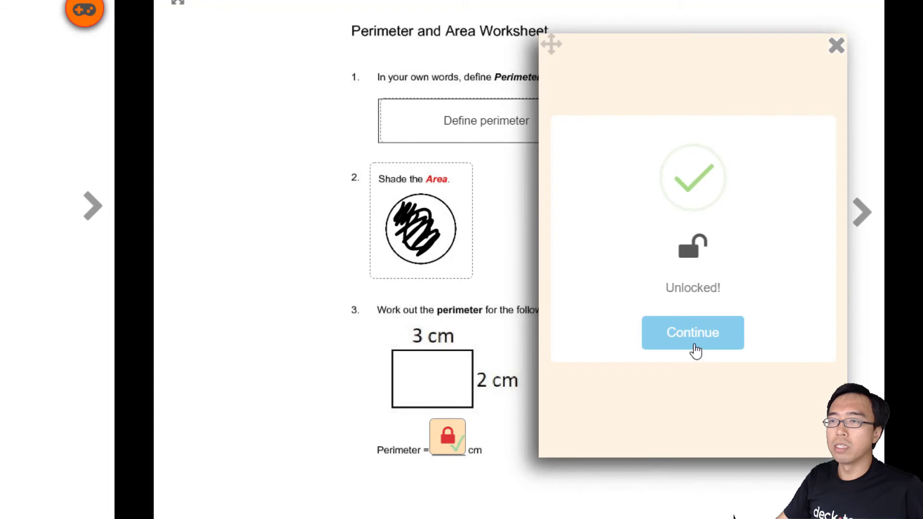
click(696, 350)
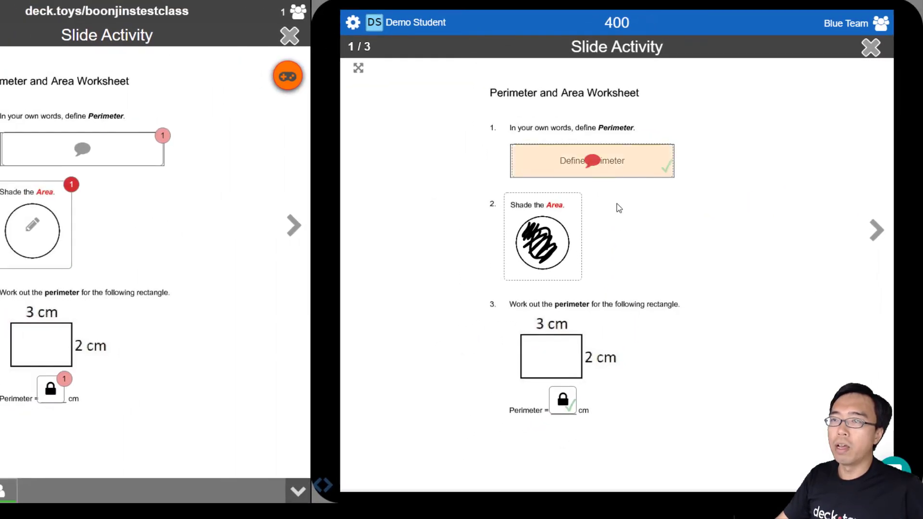
Step: Move both views to slide 2 and pin question 4's answer on the 5 cm × 2 cm rectangle
click(875, 233)
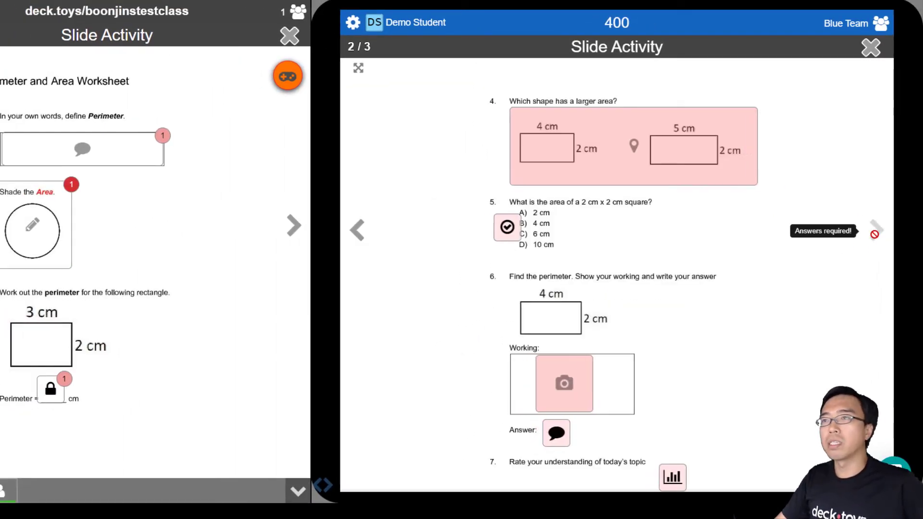
click(294, 229)
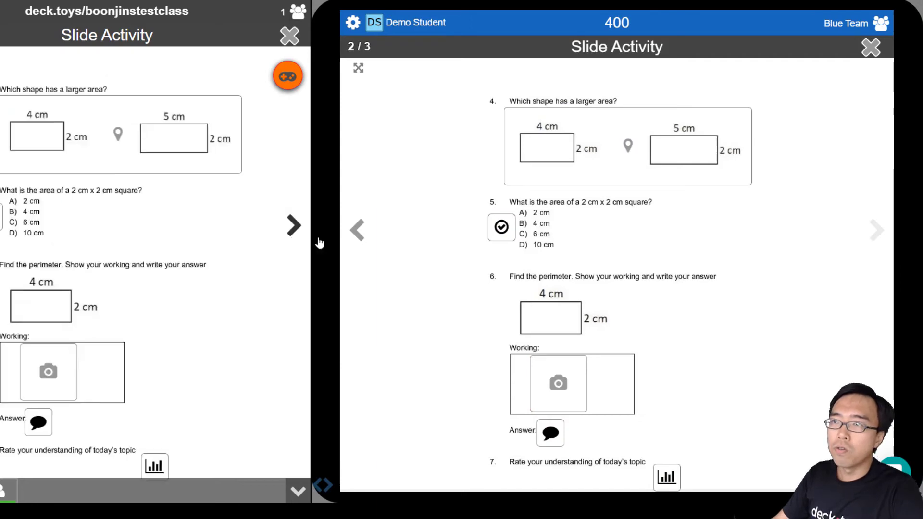
click(663, 152)
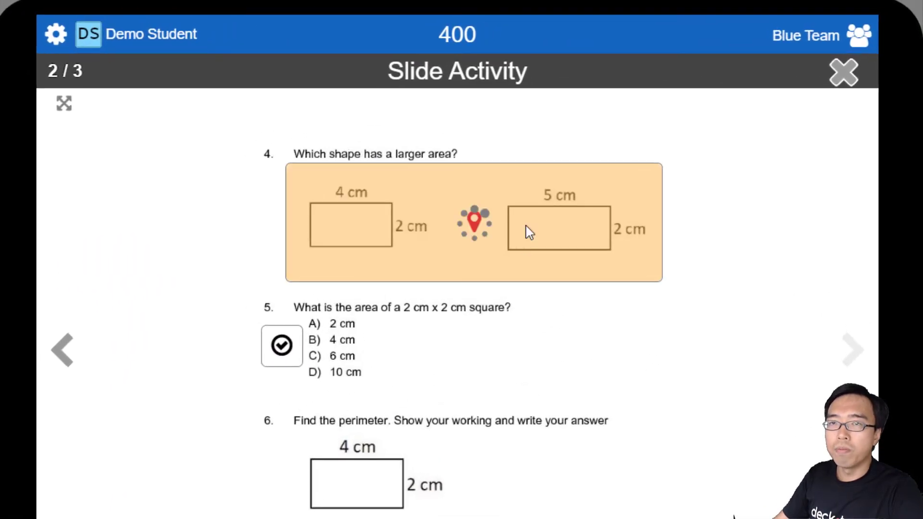
click(529, 232)
mouse_move(526, 233)
mouse_down()
mouse_move(591, 247)
mouse_move(477, 225)
mouse_move(620, 238)
mouse_up()
click(561, 181)
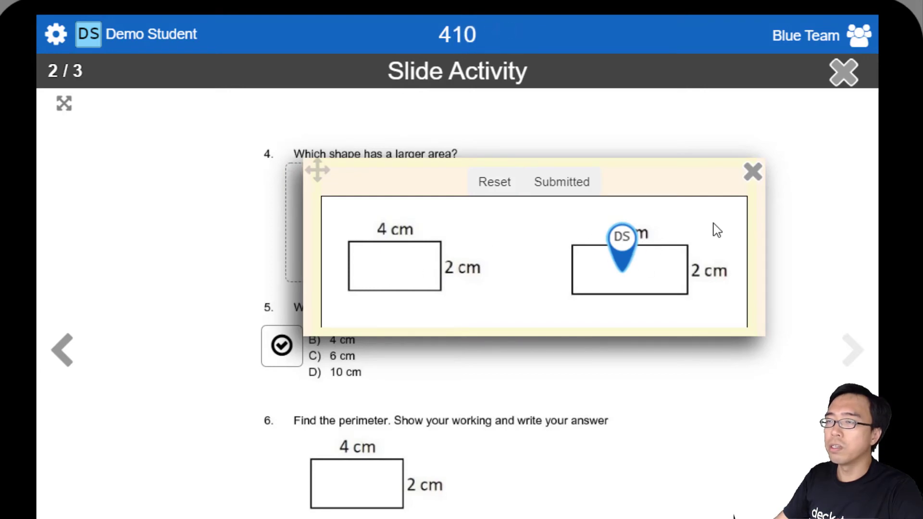
click(751, 173)
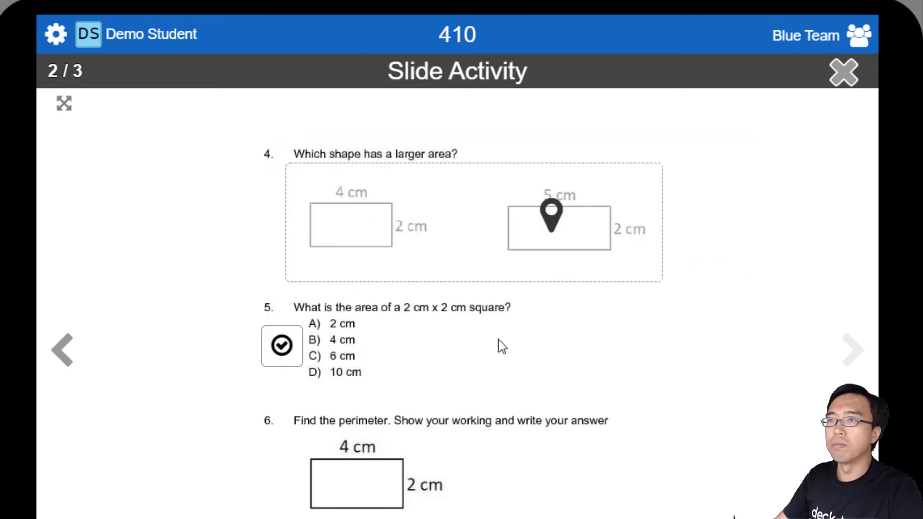
Step: Answer question 5's multiple-choice quiz, trying A first, then submitting the correct B
scroll(295, 324, down, 2)
scroll(294, 323, down, 3)
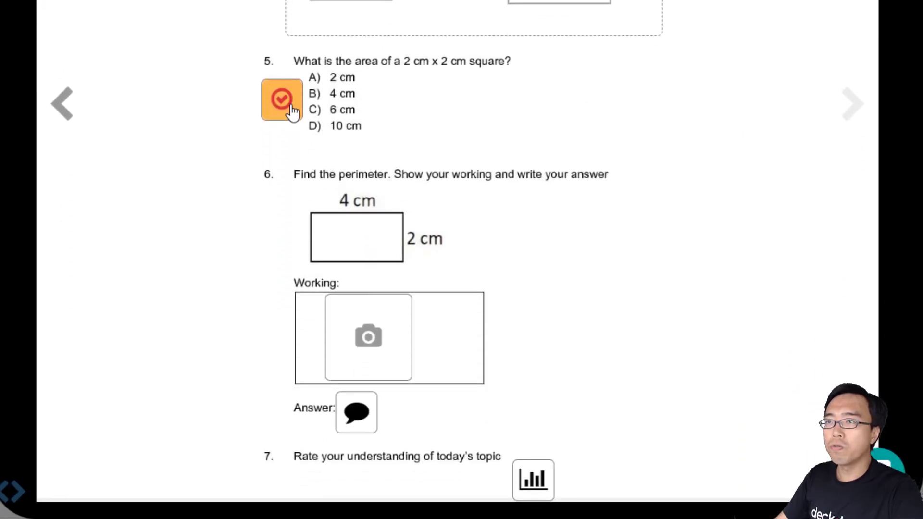
click(291, 103)
drag(319, 85, 538, 43)
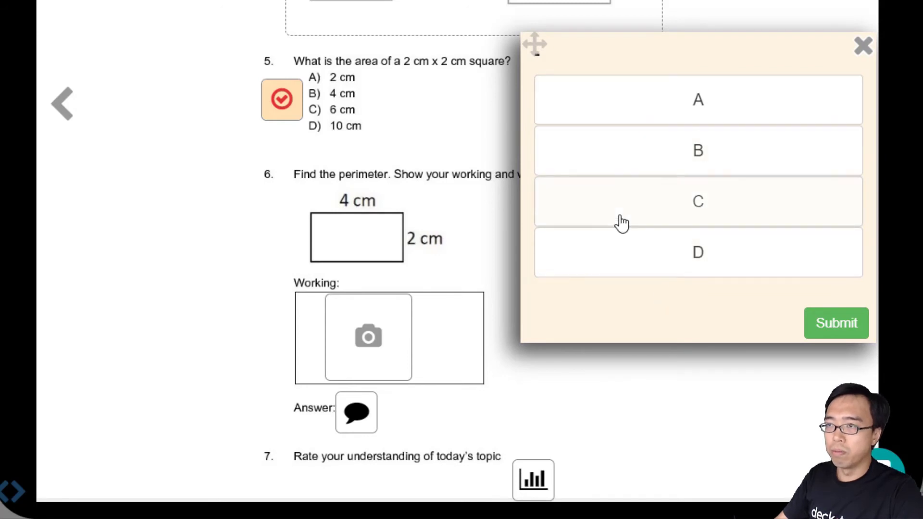
drag(531, 47, 497, 98)
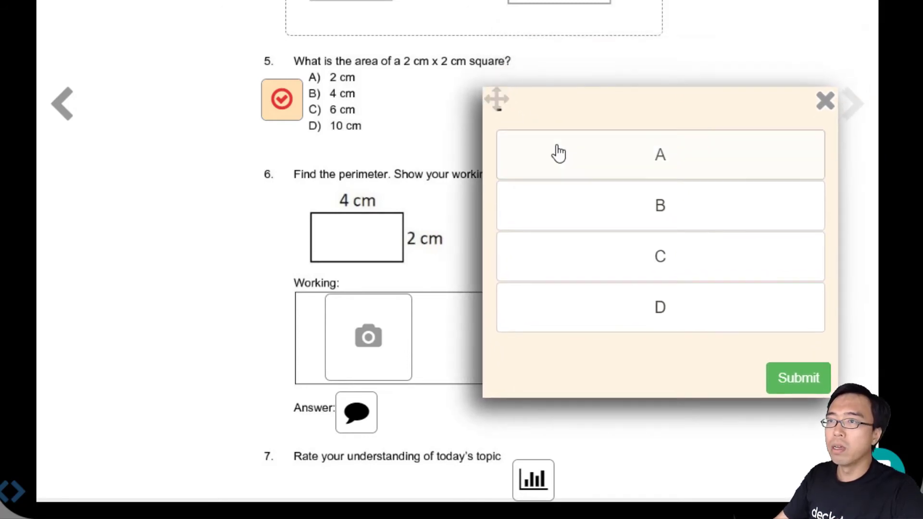
click(680, 174)
click(781, 387)
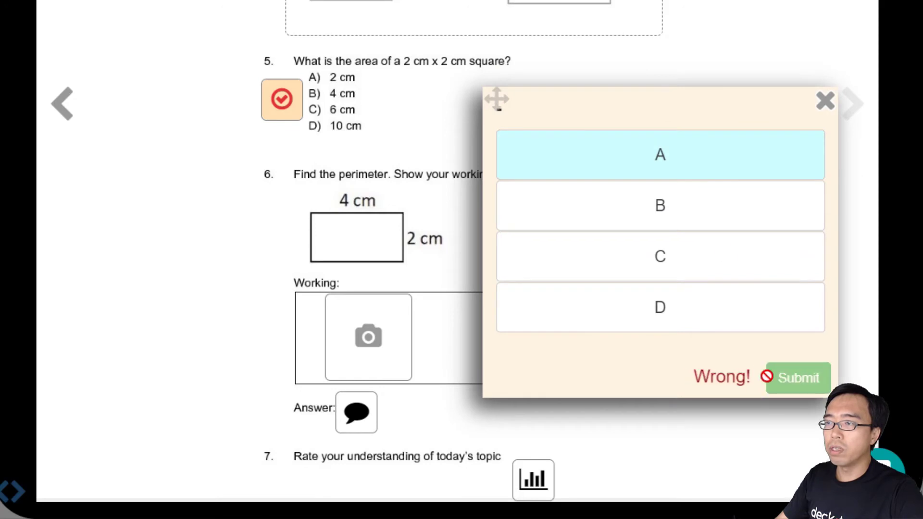
click(684, 218)
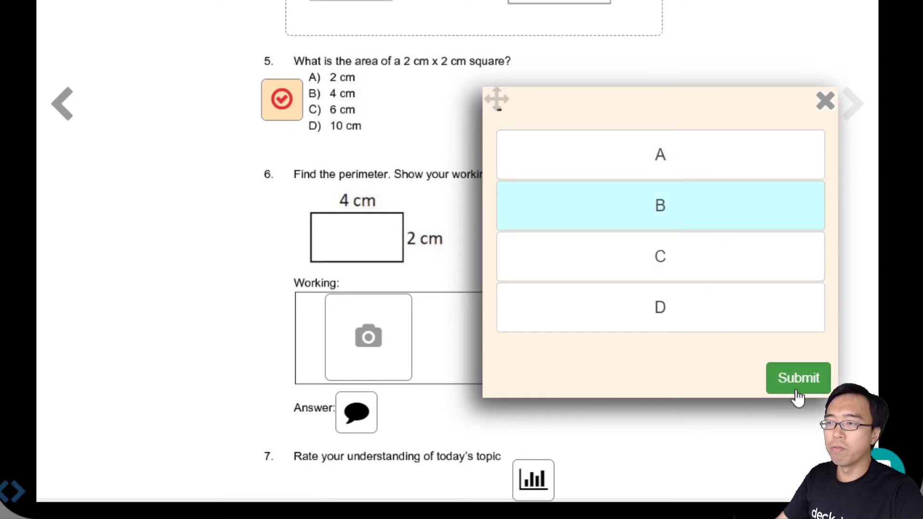
click(798, 389)
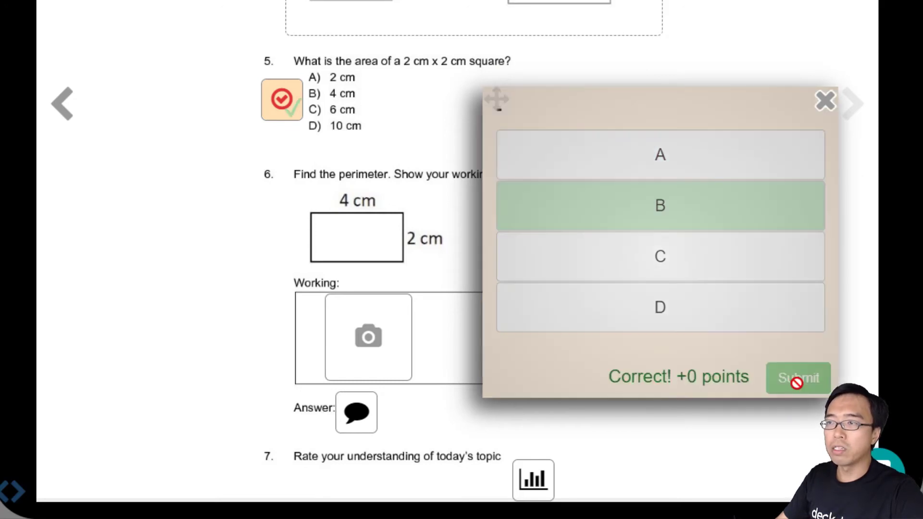
click(821, 103)
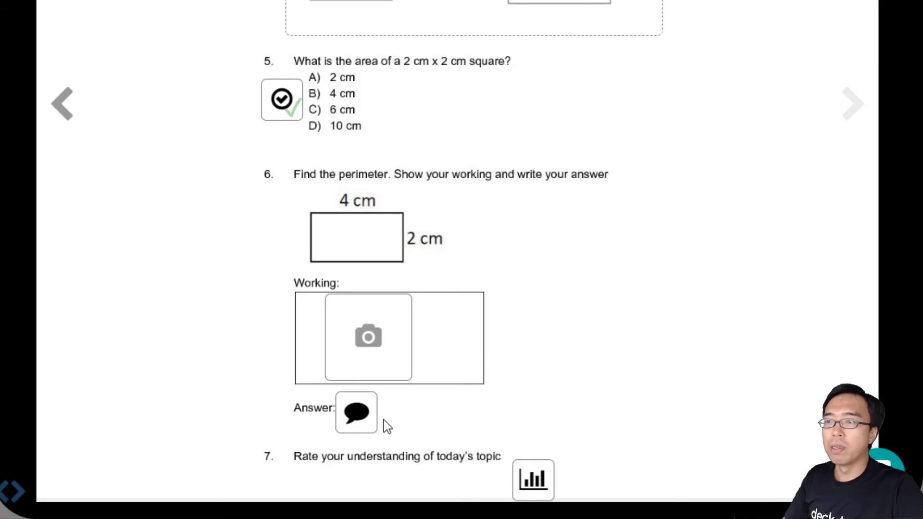
Step: Submit 4cm as the written answer to question 6
click(371, 427)
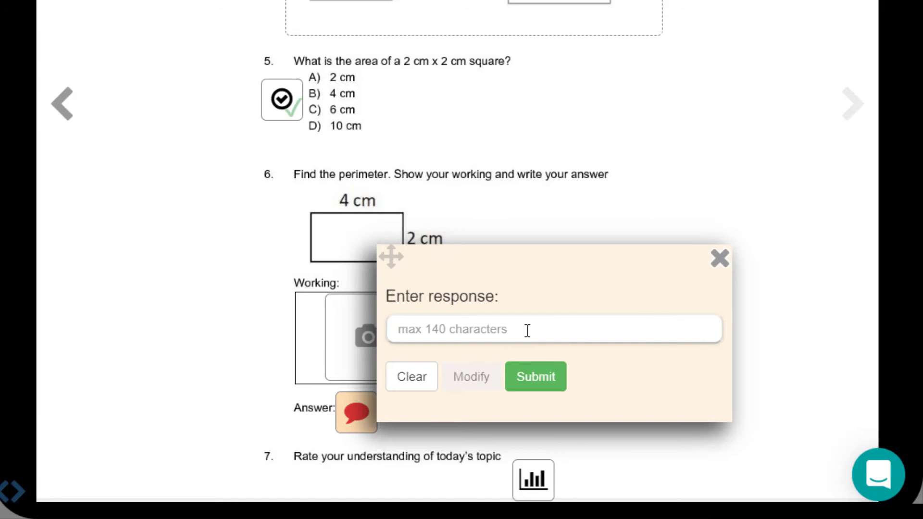
text(4cm)
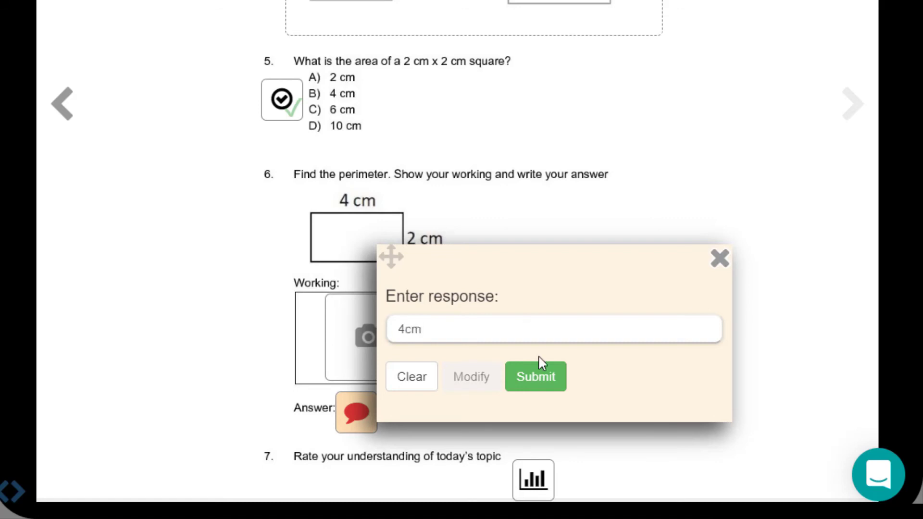
click(536, 378)
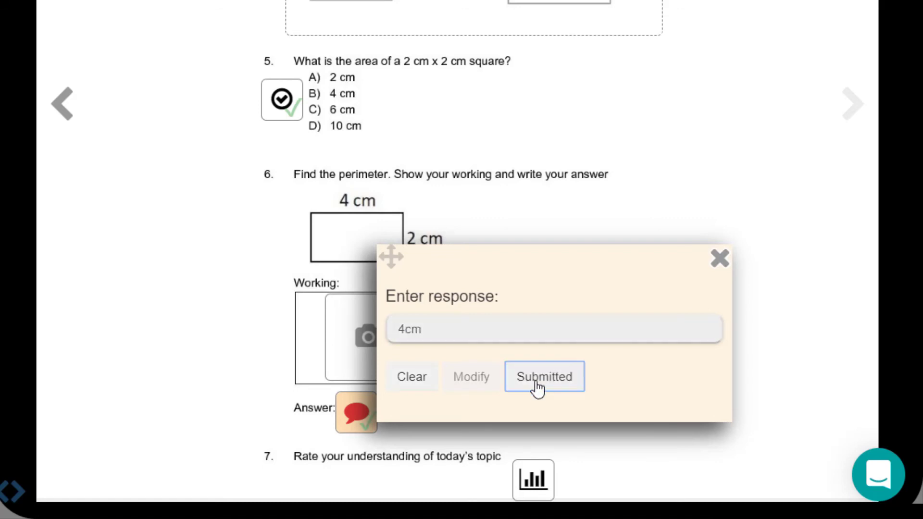
click(721, 258)
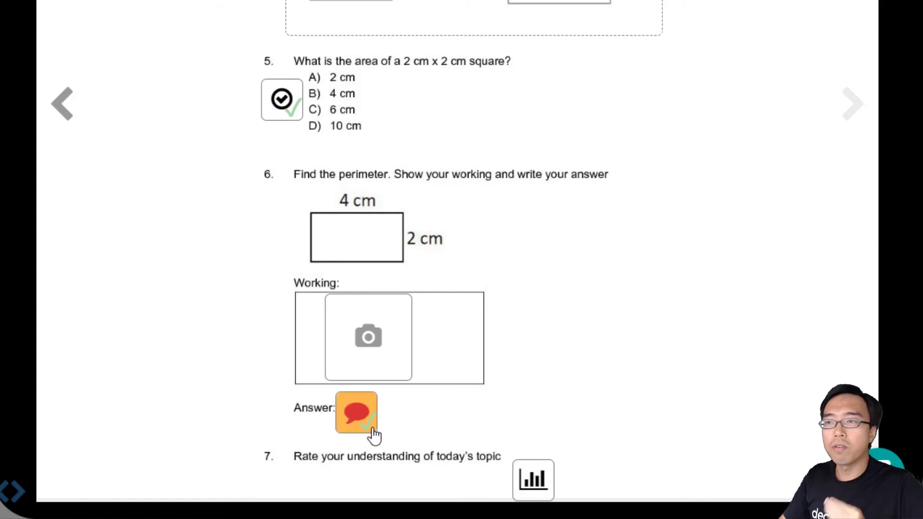
Step: Rate question 7 understanding at five stars, then attempt the next slide
click(551, 477)
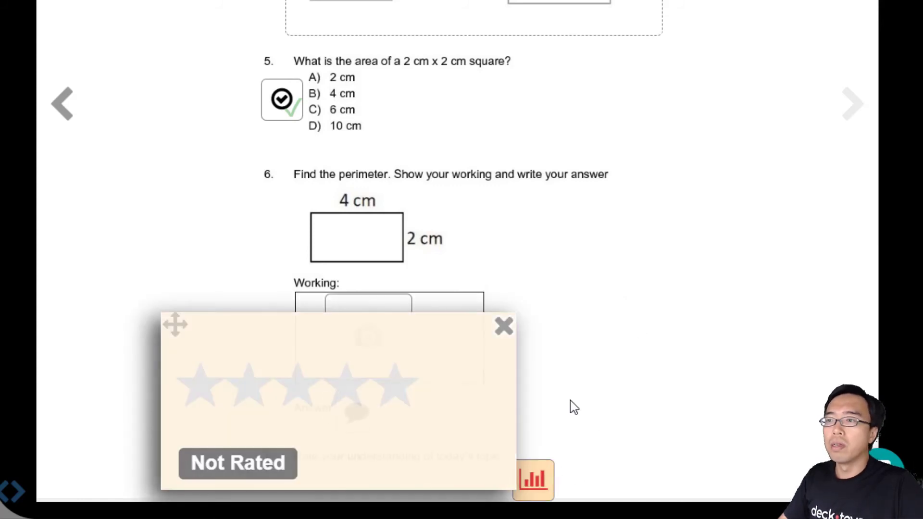
click(397, 387)
click(503, 325)
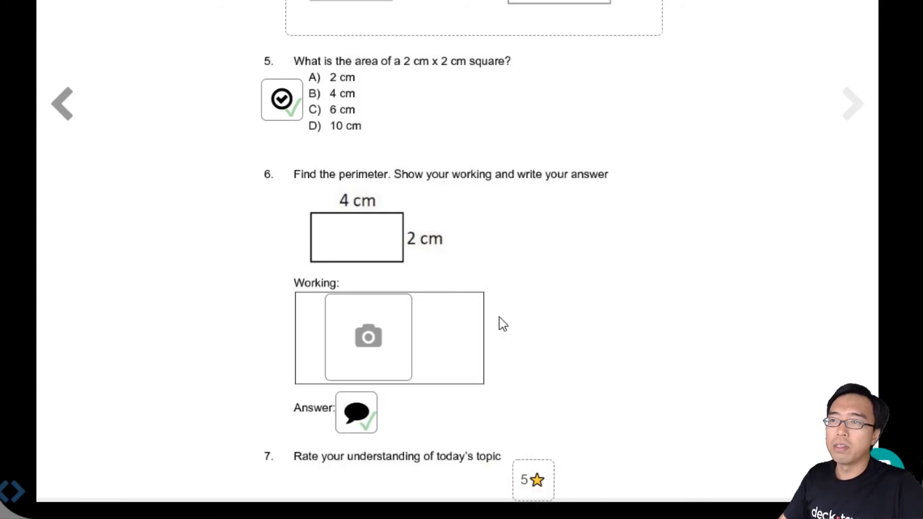
click(837, 103)
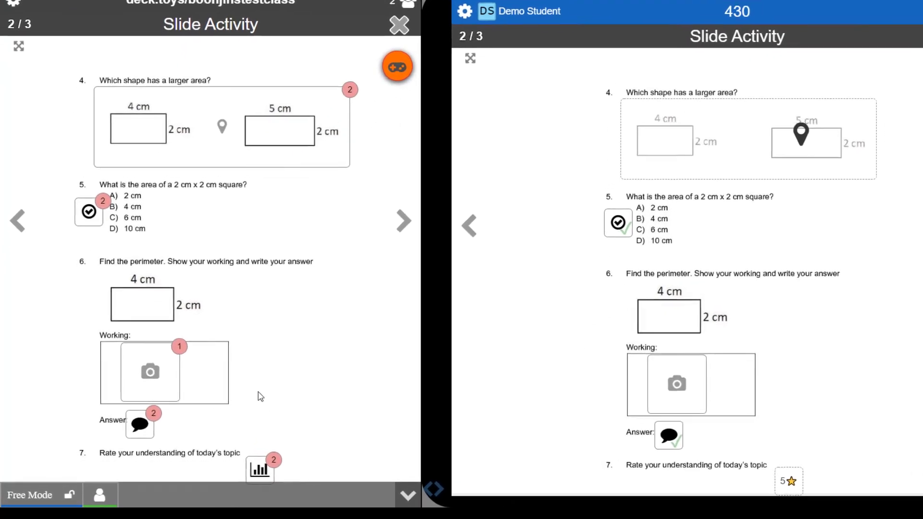
click(186, 342)
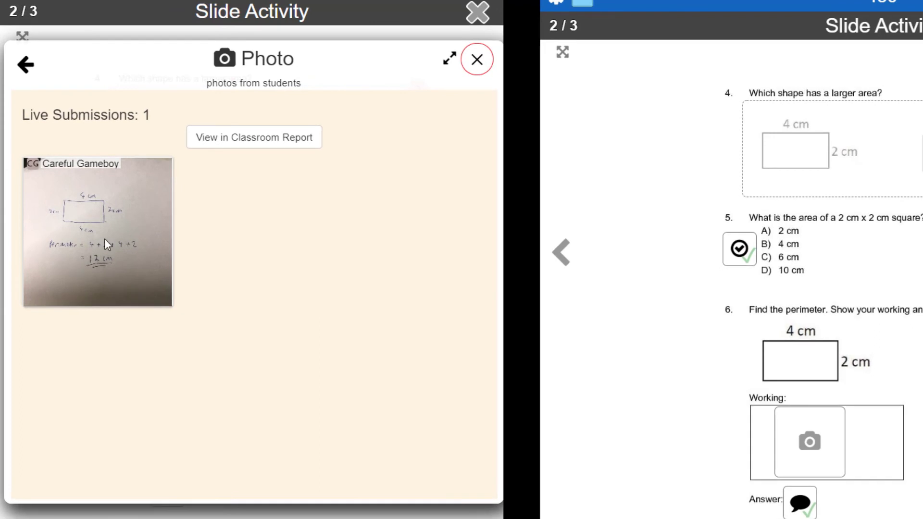
click(105, 238)
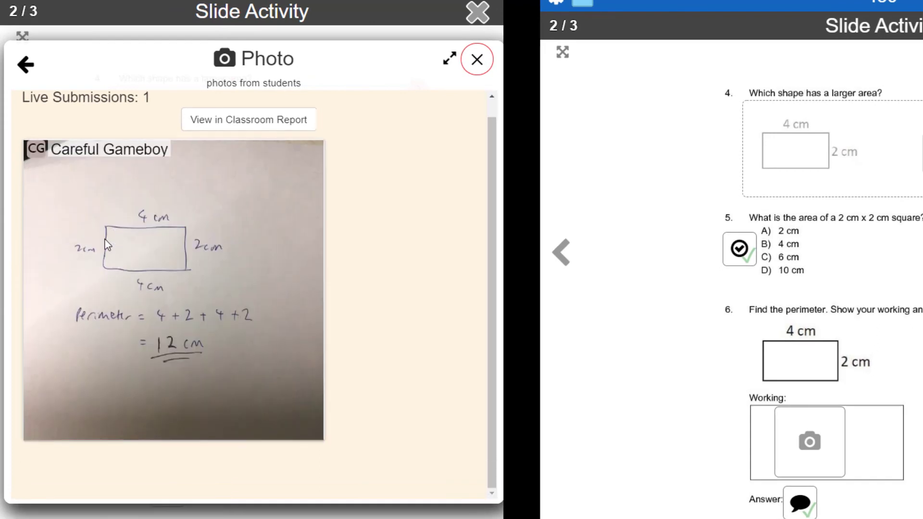
click(140, 302)
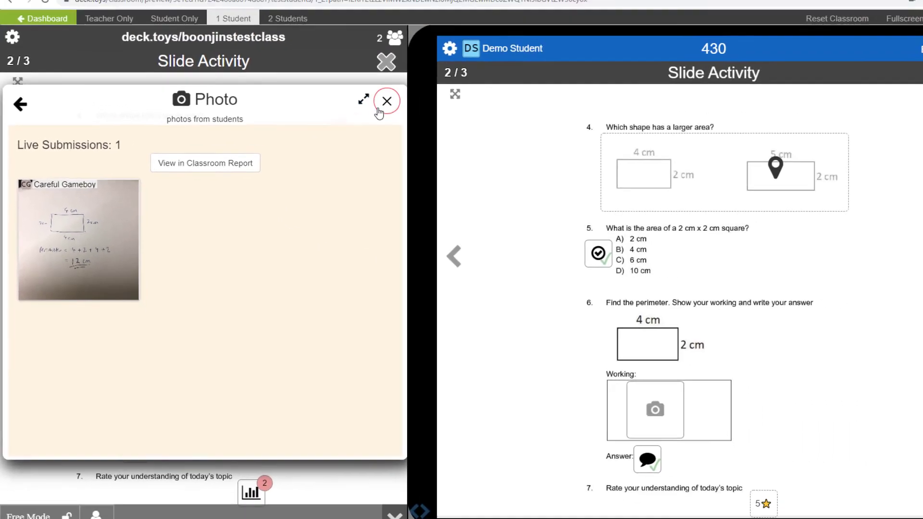
click(385, 99)
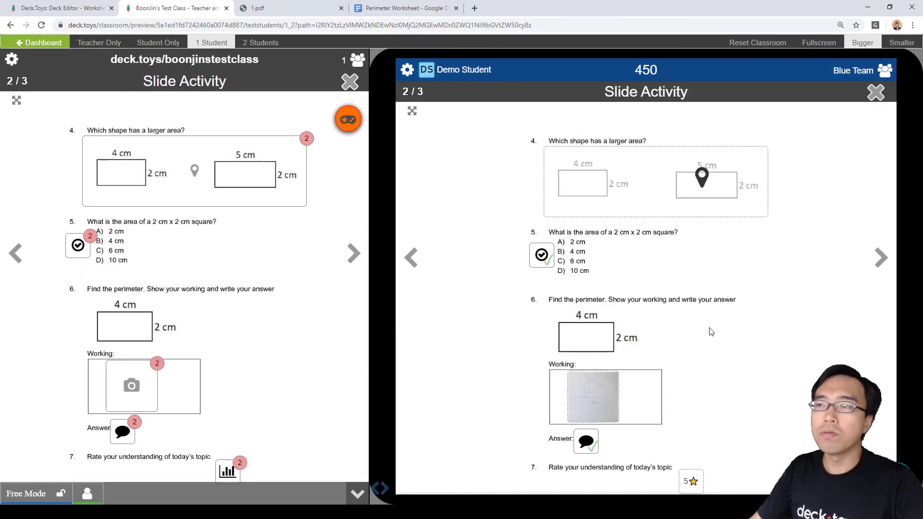
Step: On slide 3, place 14 cm, 12 cm and 10 cm as the three perimeters and check
click(880, 257)
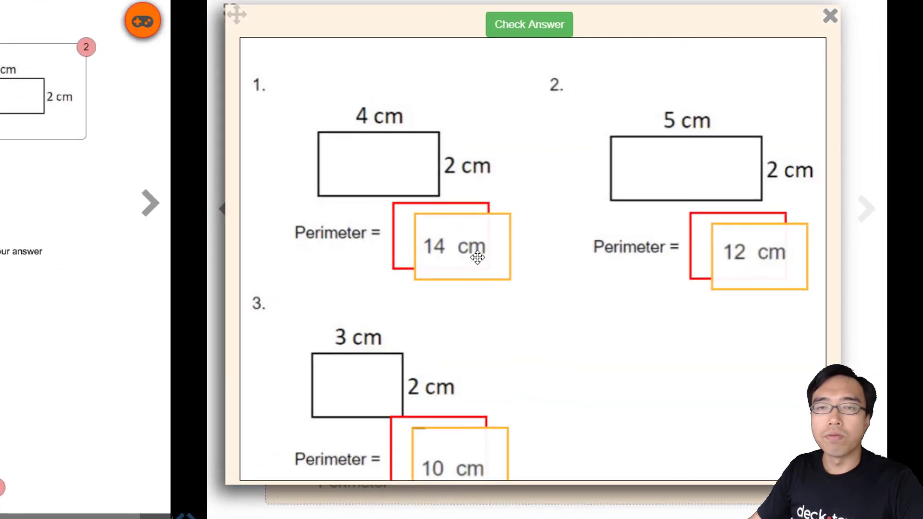
drag(477, 257, 475, 249)
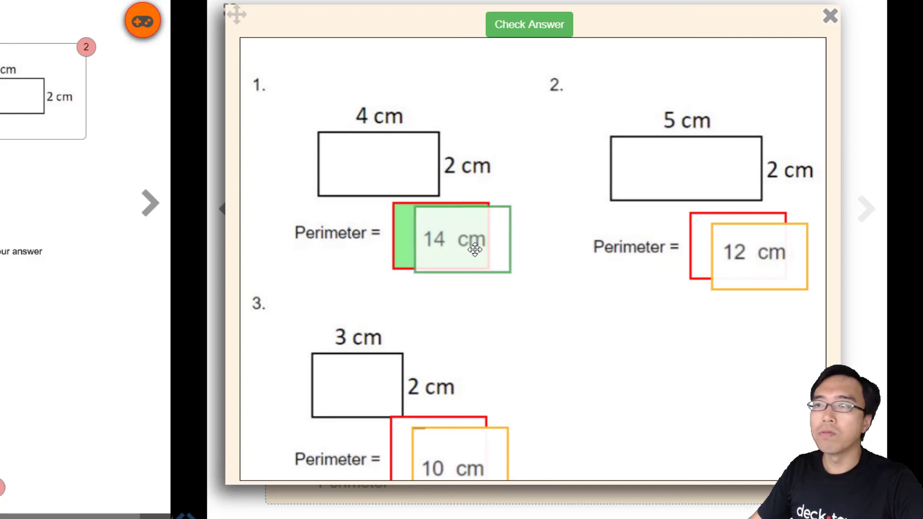
drag(723, 254, 691, 242)
drag(469, 437, 452, 435)
click(547, 30)
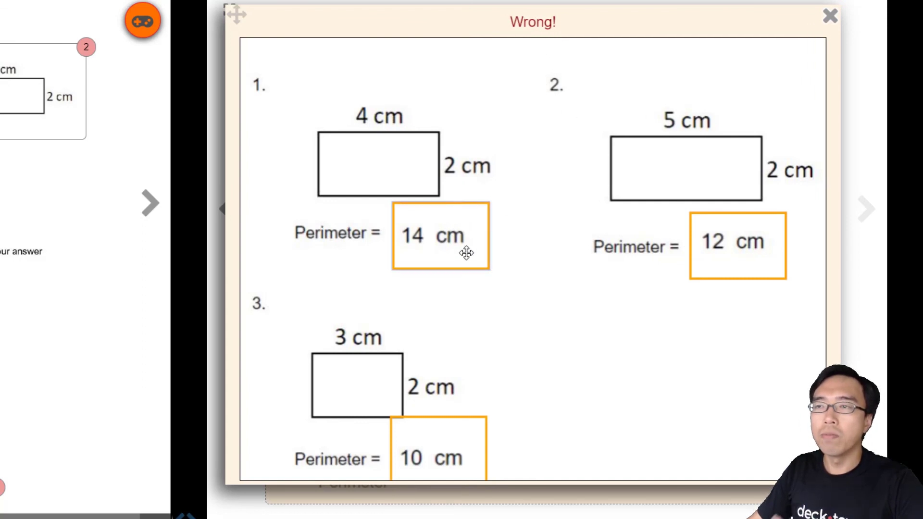
Step: Swap the answers to 12 cm first and 14 cm second, recheck, and close the results
drag(465, 253, 576, 317)
drag(721, 243, 467, 245)
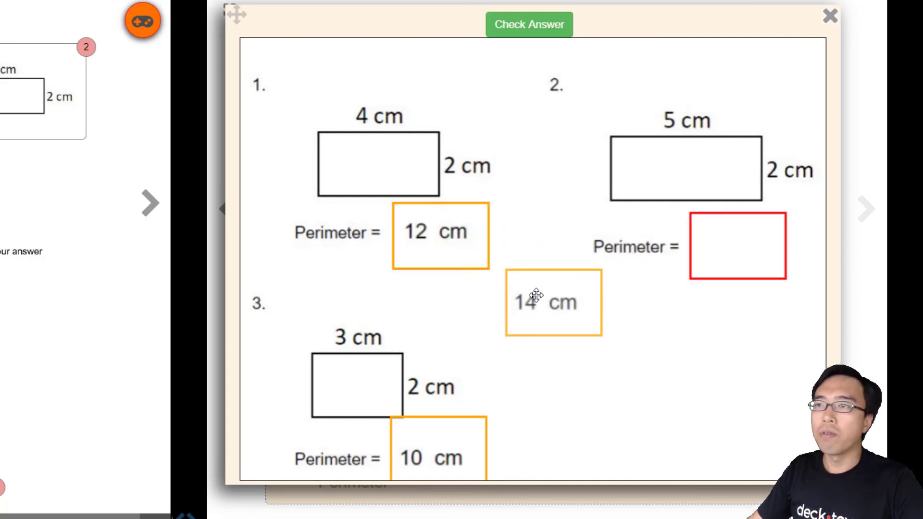
drag(536, 295, 713, 247)
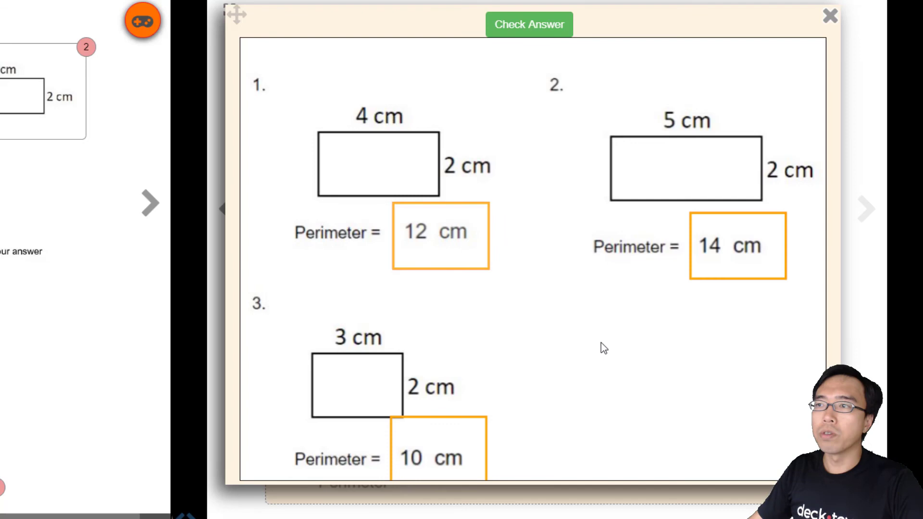
click(543, 29)
click(832, 18)
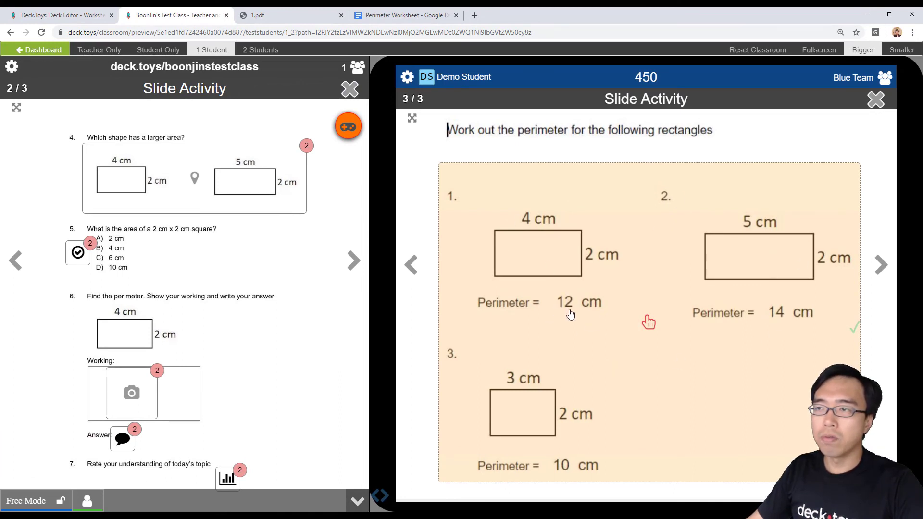
Step: Advance past slide 3/3 to reach the End of Activity screen
click(881, 264)
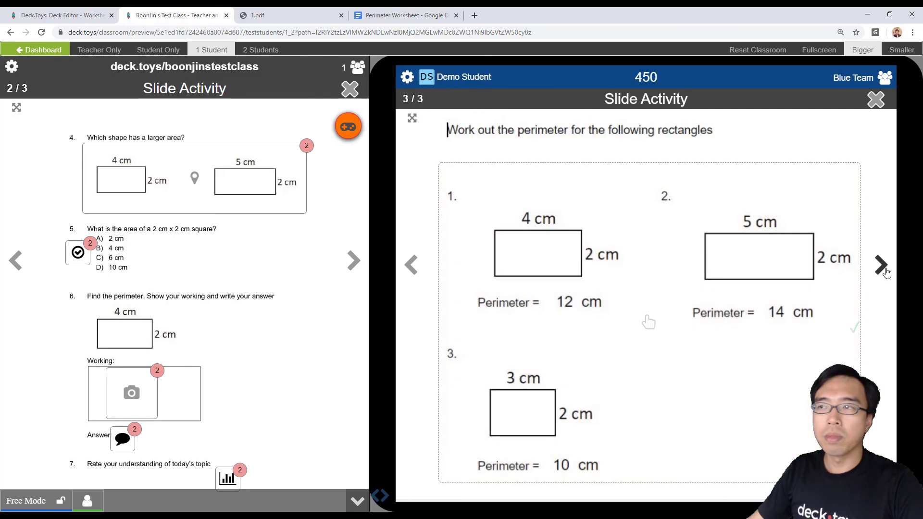